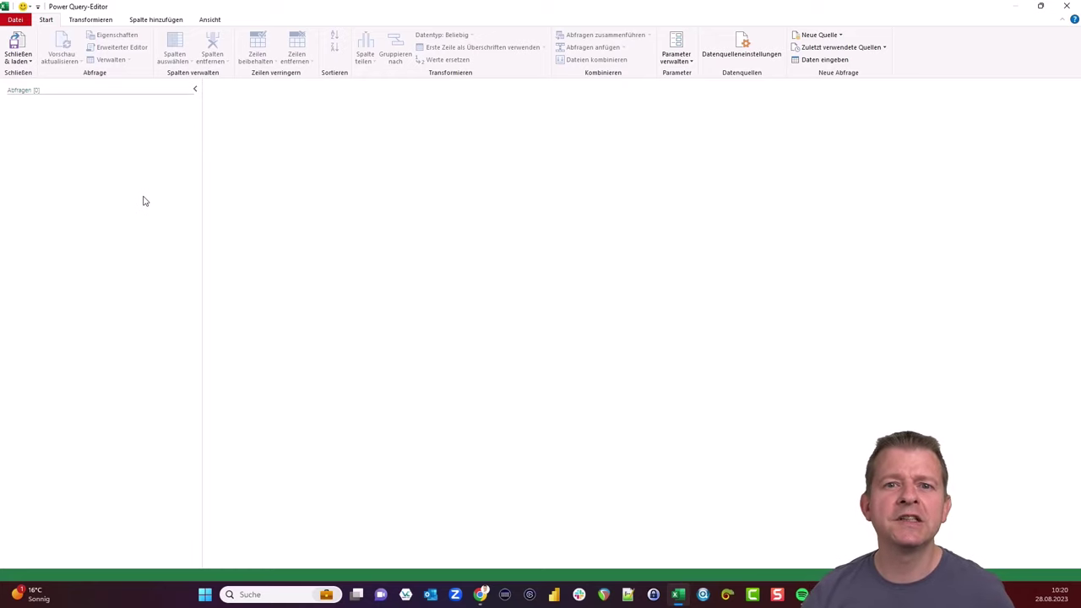
# Create a new blank query, Abfrage1, and put the cursor in its formula bar
pyautogui.rightClick(107, 114)
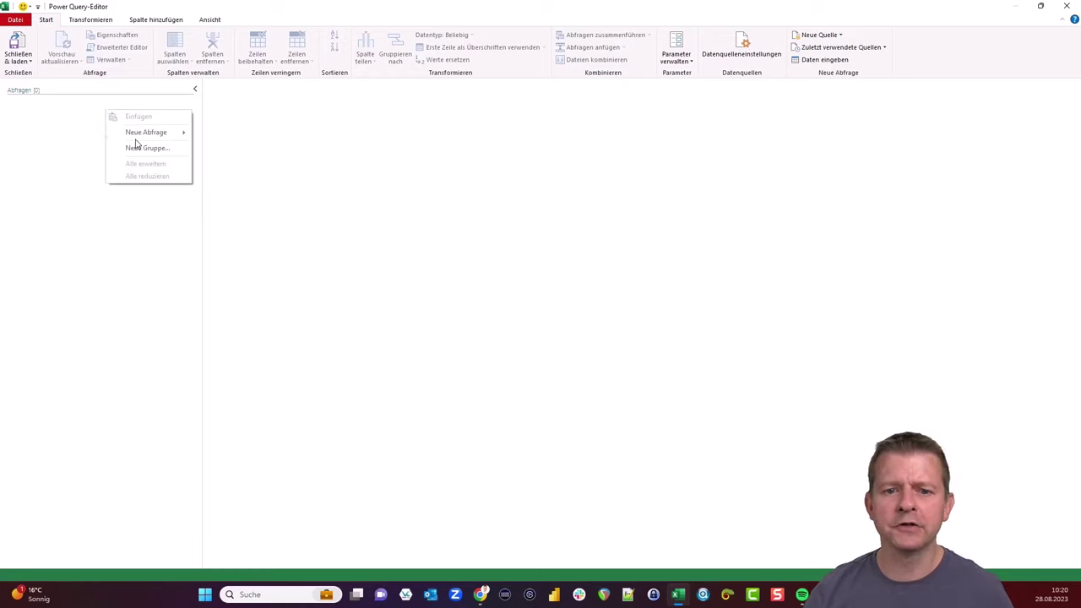
pyautogui.moveTo(140, 138)
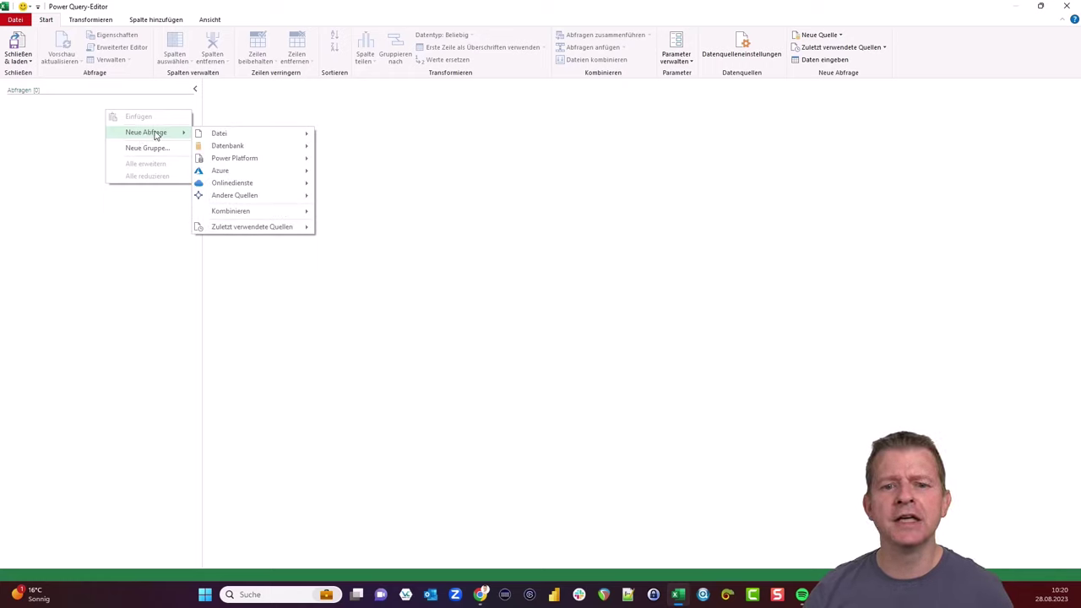
pyautogui.moveTo(282, 198)
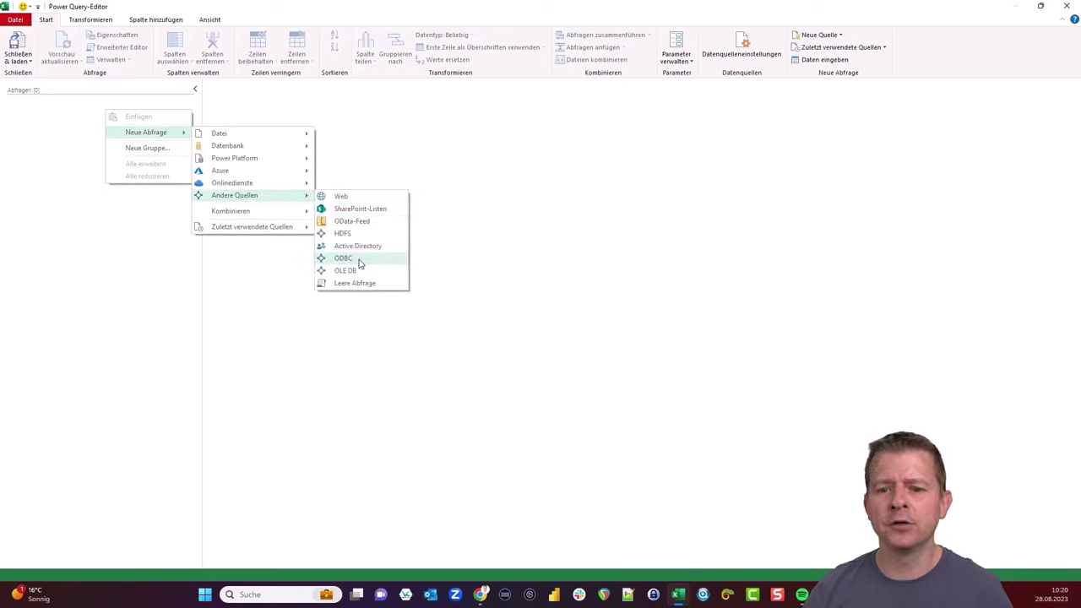
pyautogui.click(366, 285)
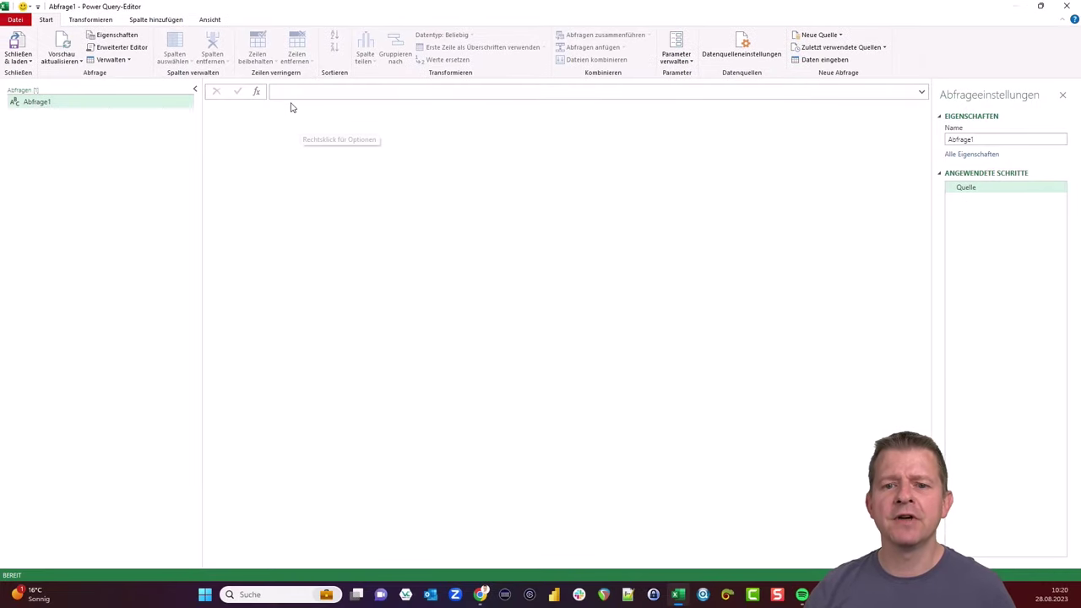
pyautogui.click(292, 91)
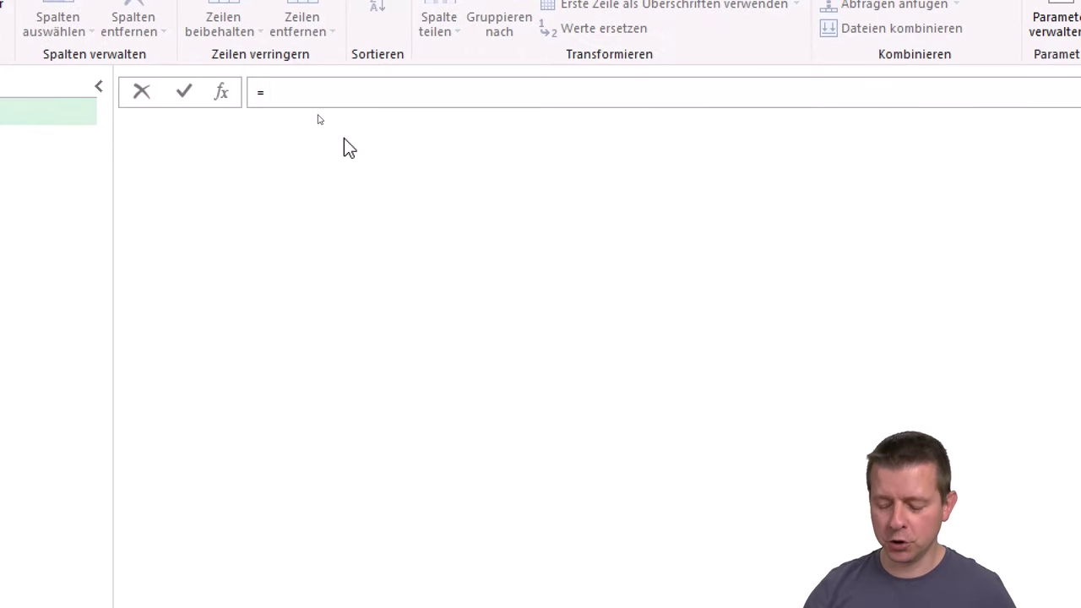
# Enter = #shared as Abfrage1's formula to get the 835-field record of functions
pyautogui.write('#sha')
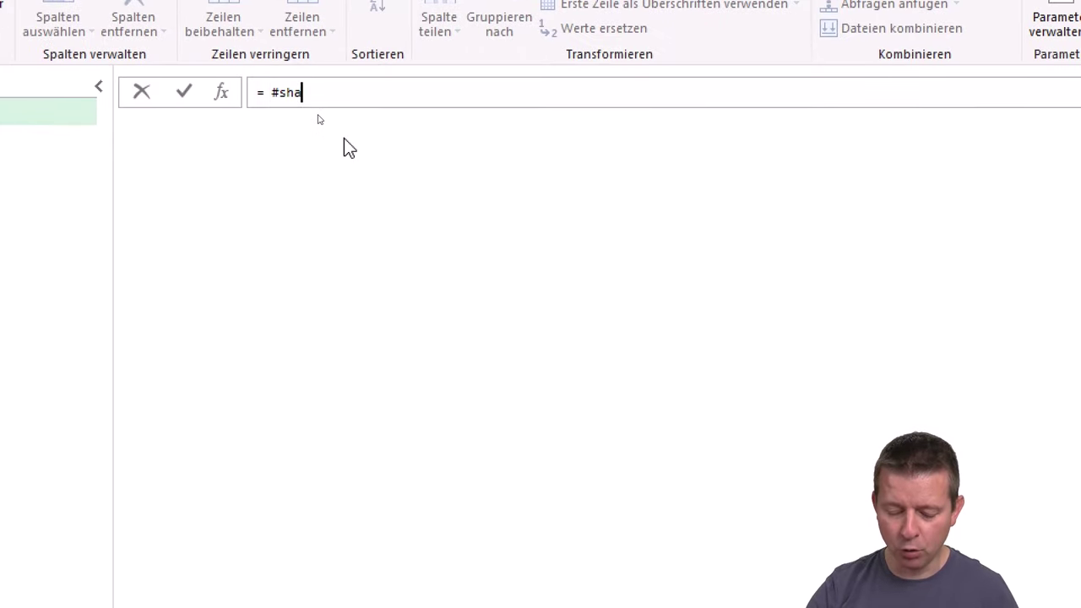
pyautogui.write('red')
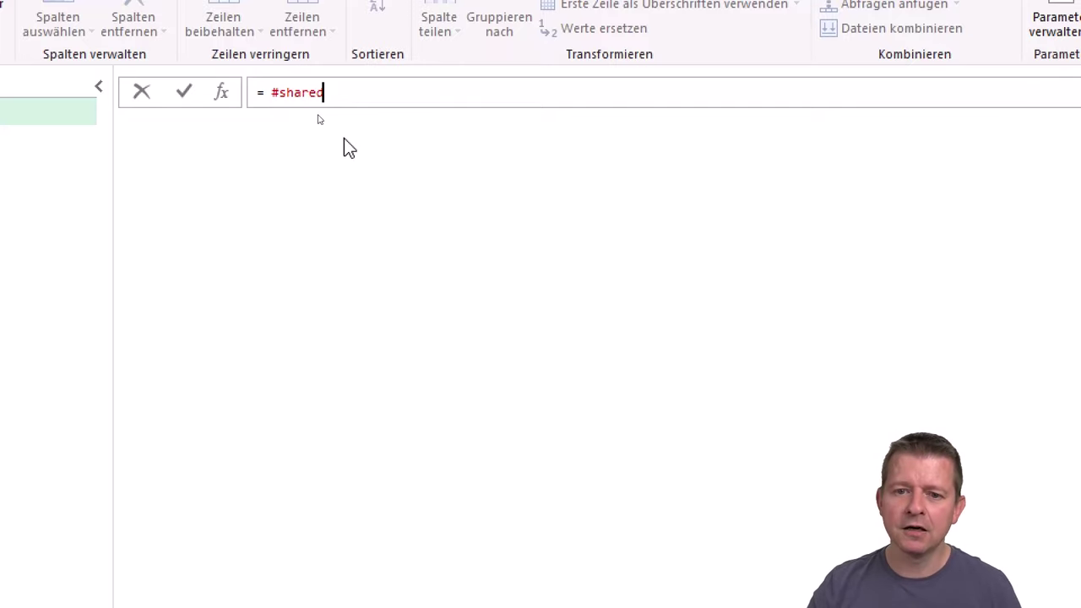
pyautogui.press('Return')
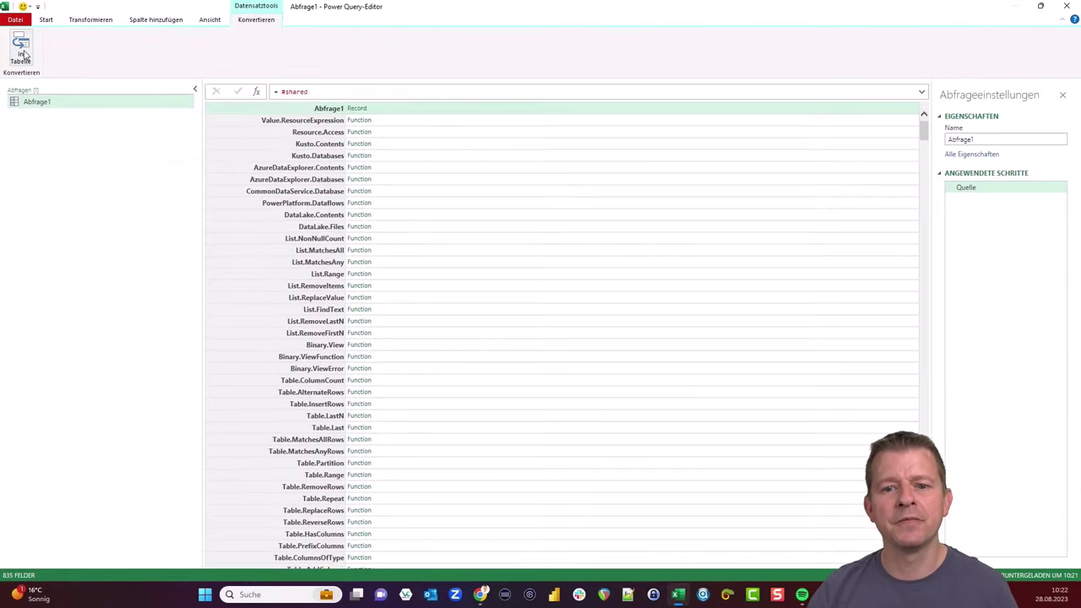
# Convert the #shared record to a Name/Value table, then look over the List functions and non-function rows
pyautogui.click(23, 53)
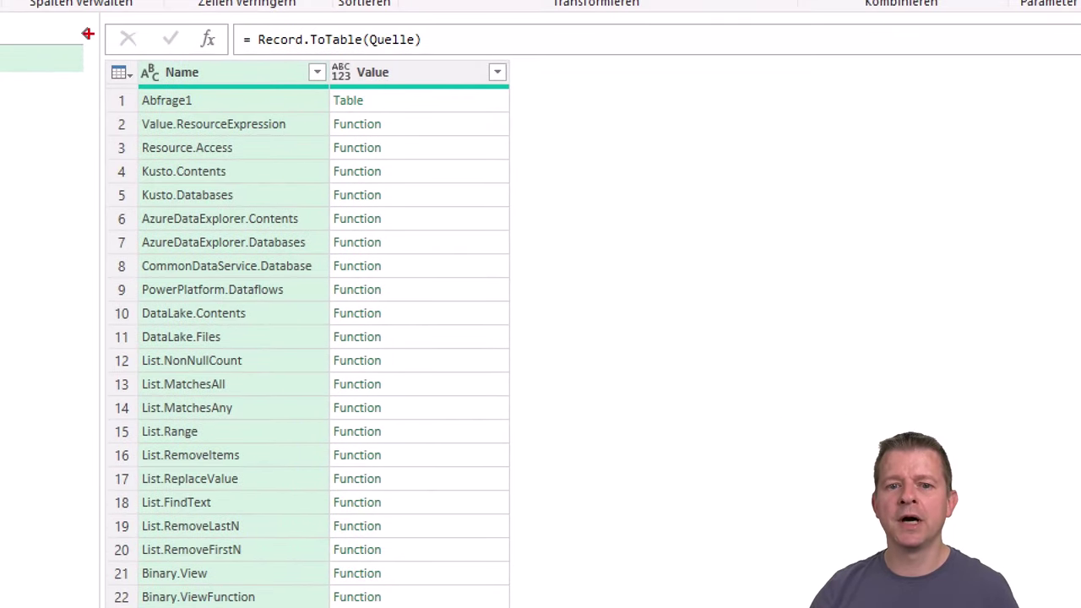
pyautogui.moveTo(88, 34); pyautogui.dragTo(543, 444)
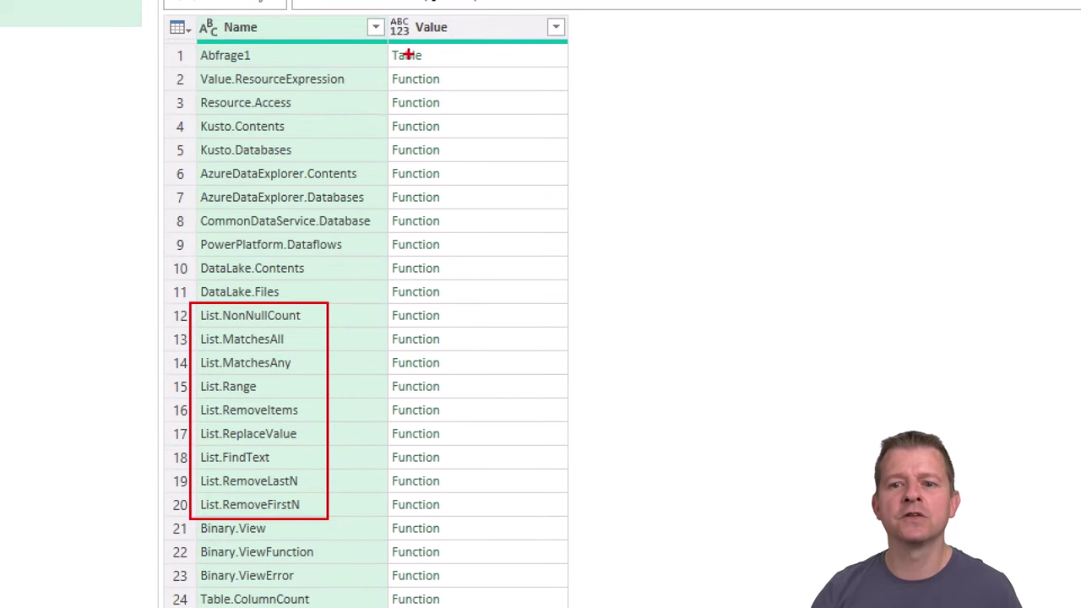
pyautogui.scroll(-10, 345, 292)
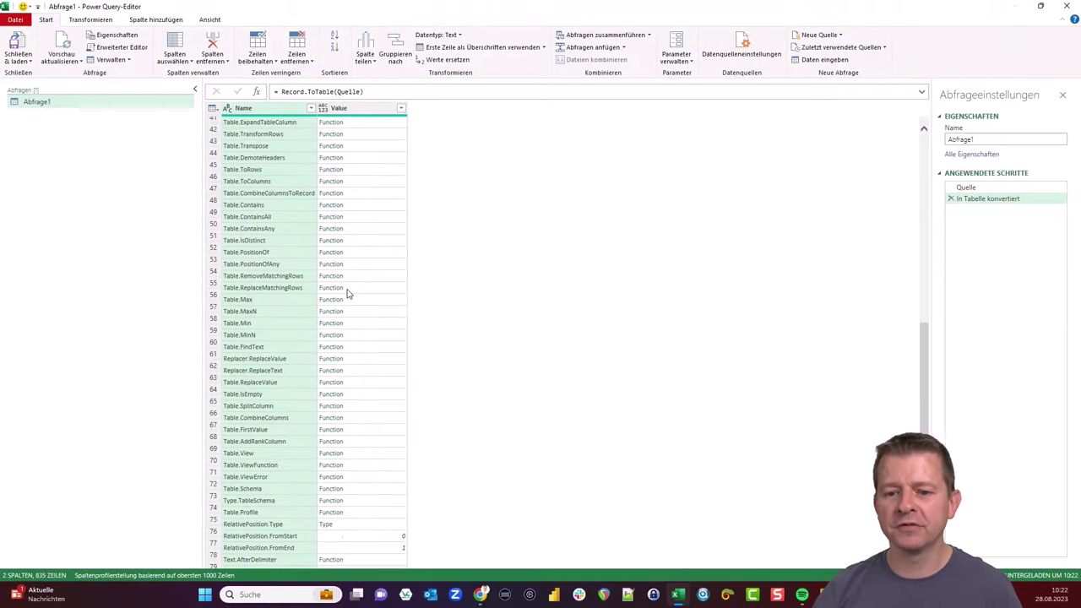
pyautogui.scroll(-5, 347, 293)
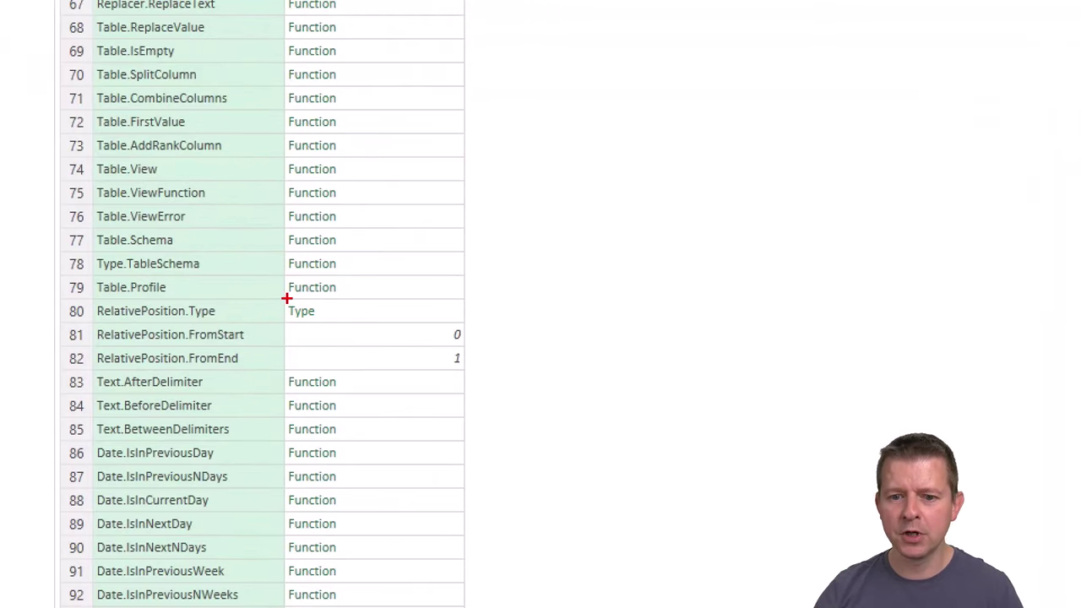
pyautogui.moveTo(288, 298); pyautogui.dragTo(470, 372)
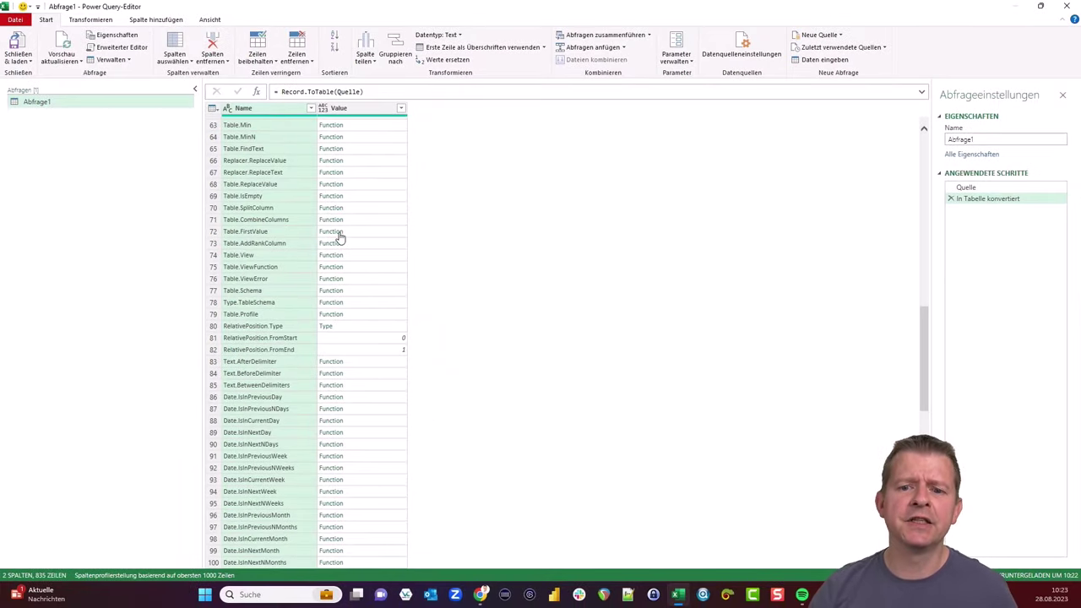
pyautogui.scroll(20, 338, 238)
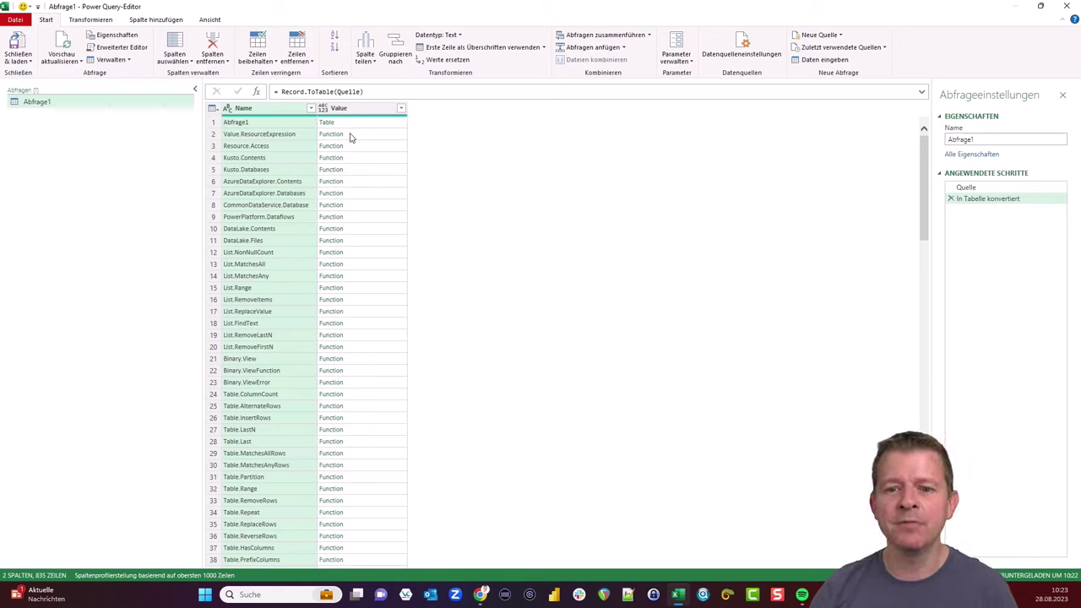
# Preview function documentation in an enlarged pane, ending on List.Range's signature and examples
pyautogui.click(351, 138)
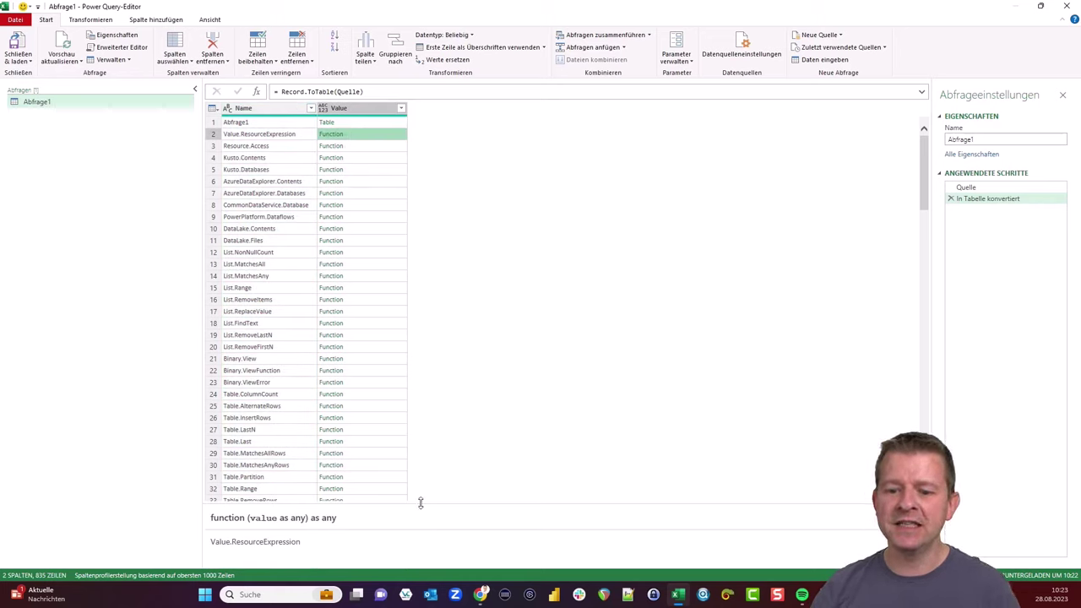
pyautogui.moveTo(421, 502); pyautogui.dragTo(437, 325)
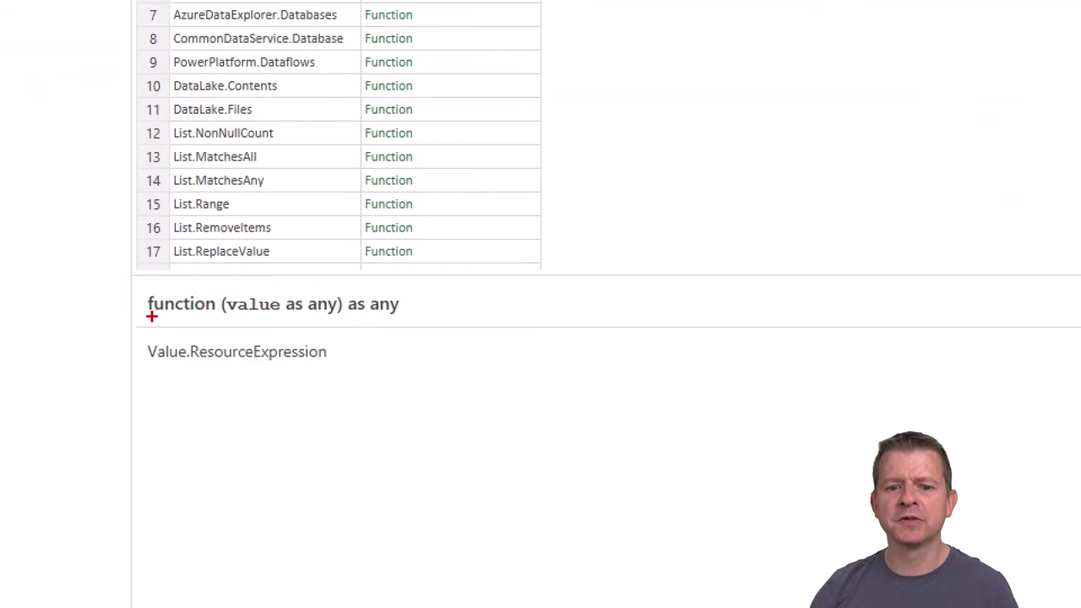
pyautogui.moveTo(142, 288)
pyautogui.mouseDown()
pyautogui.moveTo(262, 319)
pyautogui.moveTo(416, 318)
pyautogui.mouseUp()
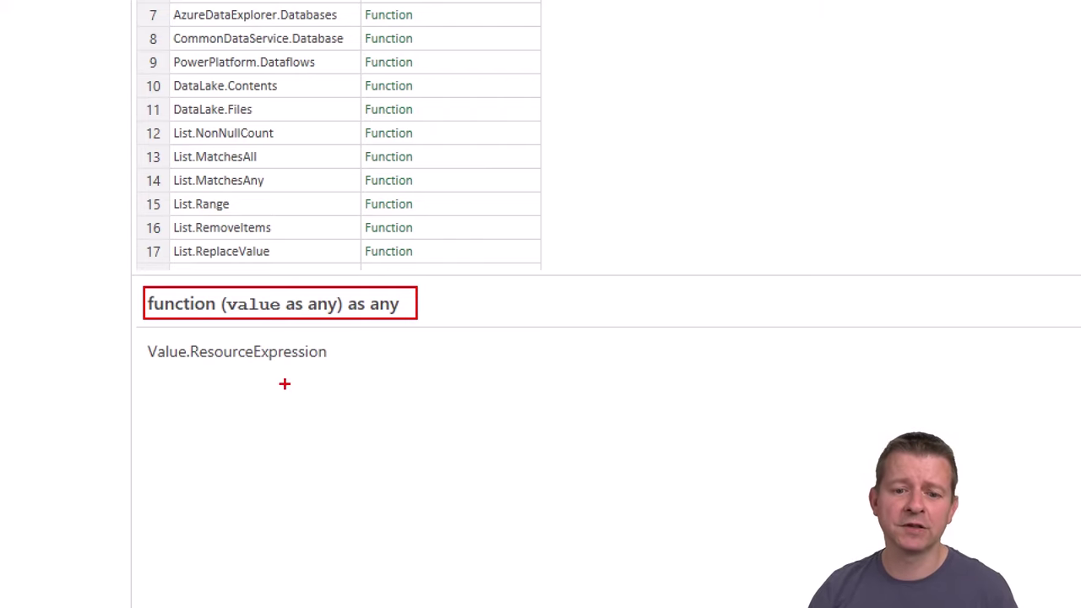
pyautogui.moveTo(136, 332); pyautogui.dragTo(333, 371)
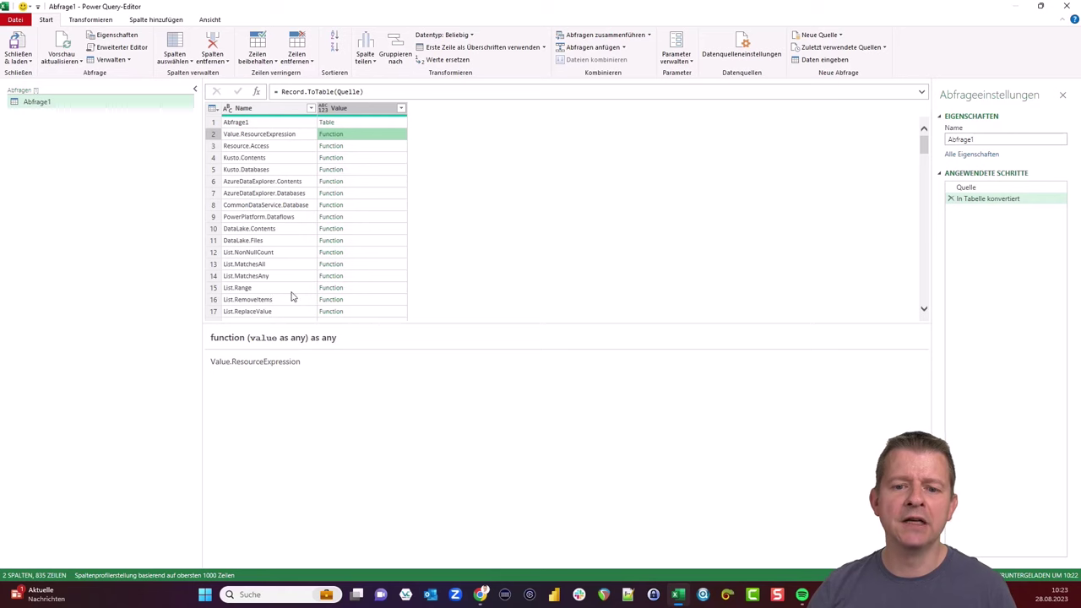
pyautogui.click(350, 289)
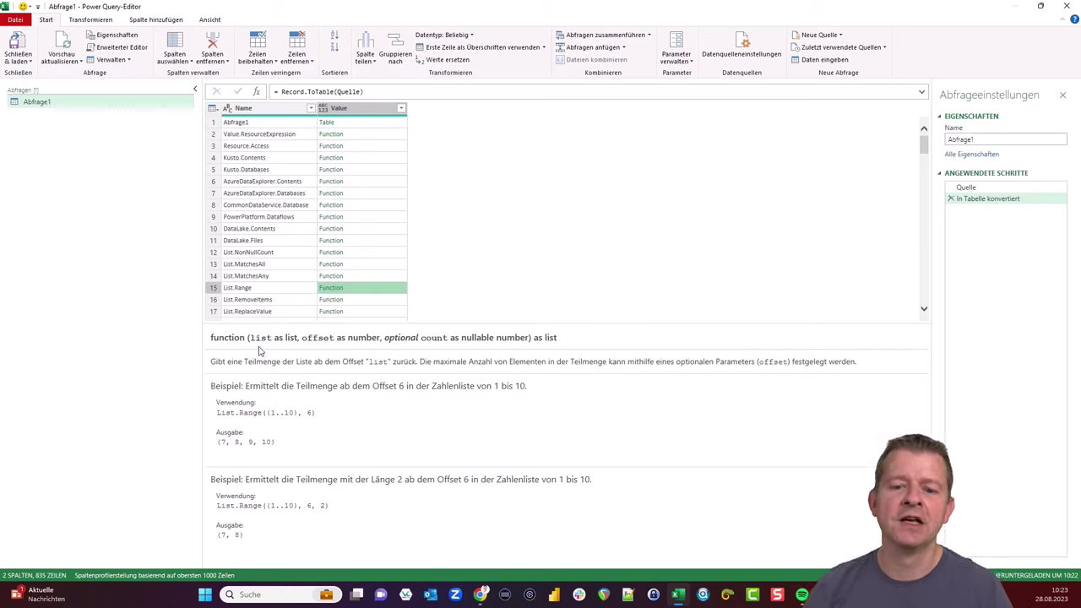
pyautogui.click(212, 364)
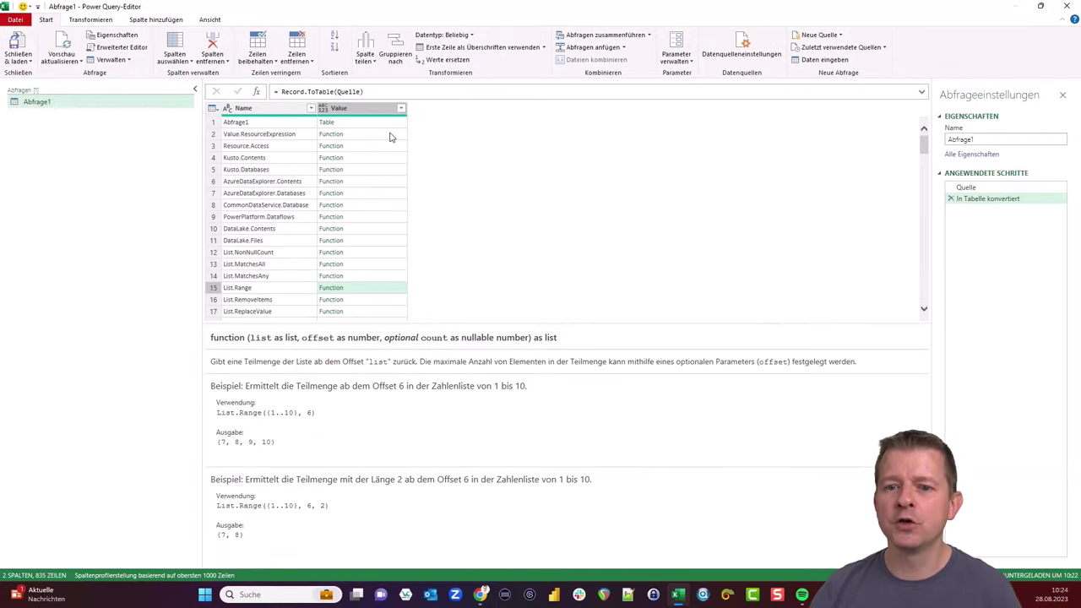
pyautogui.click(401, 108)
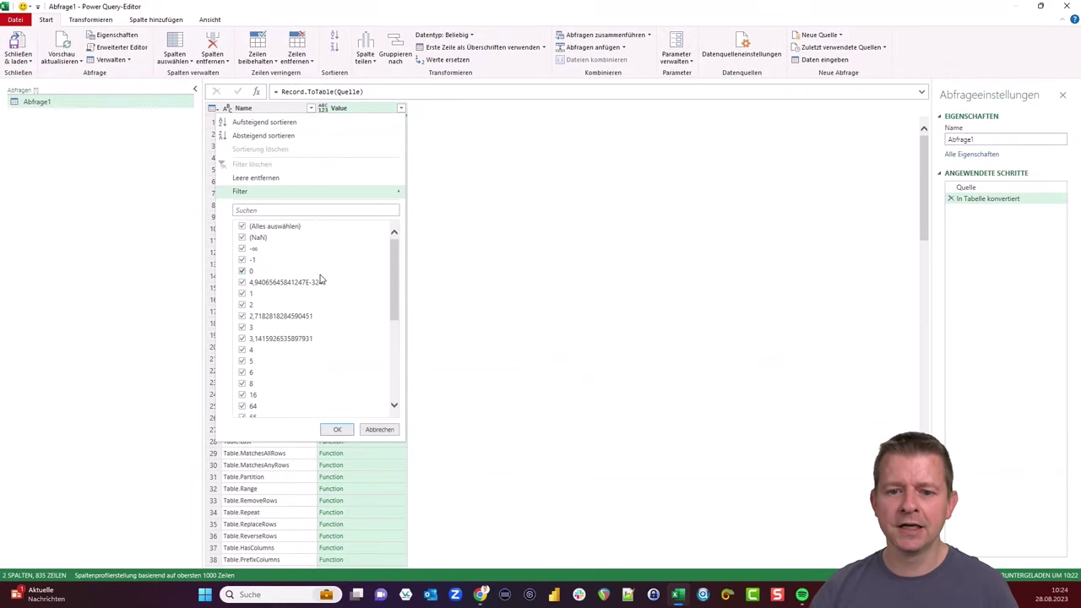
pyautogui.scroll(-1, 312, 280)
pyautogui.scroll(1, 283, 282)
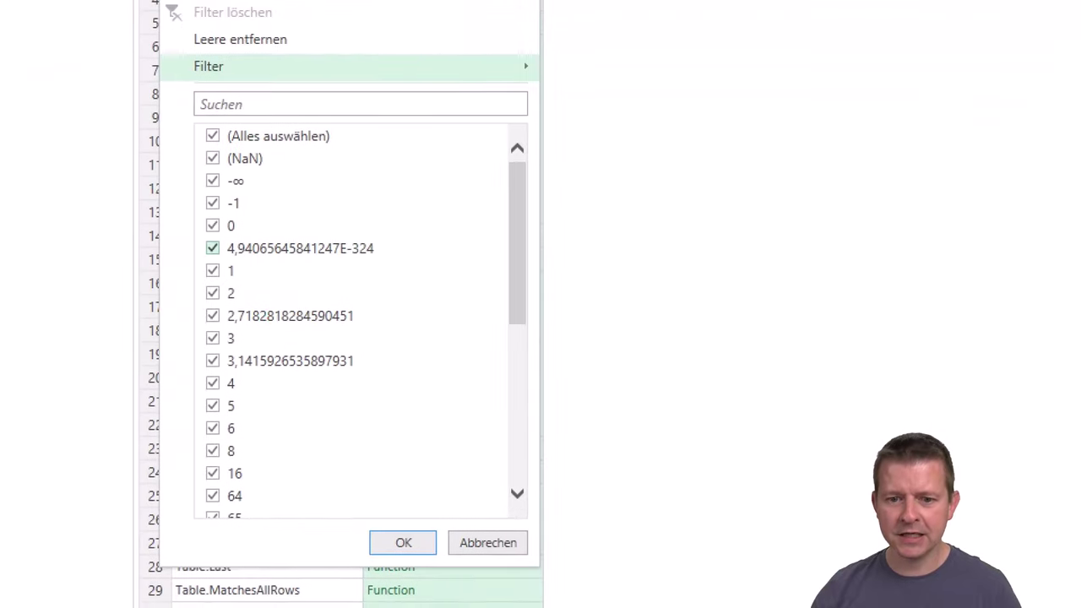
pyautogui.moveTo(232, 231)
pyautogui.mouseDown()
pyautogui.moveTo(305, 305)
pyautogui.moveTo(417, 518)
pyautogui.mouseUp()
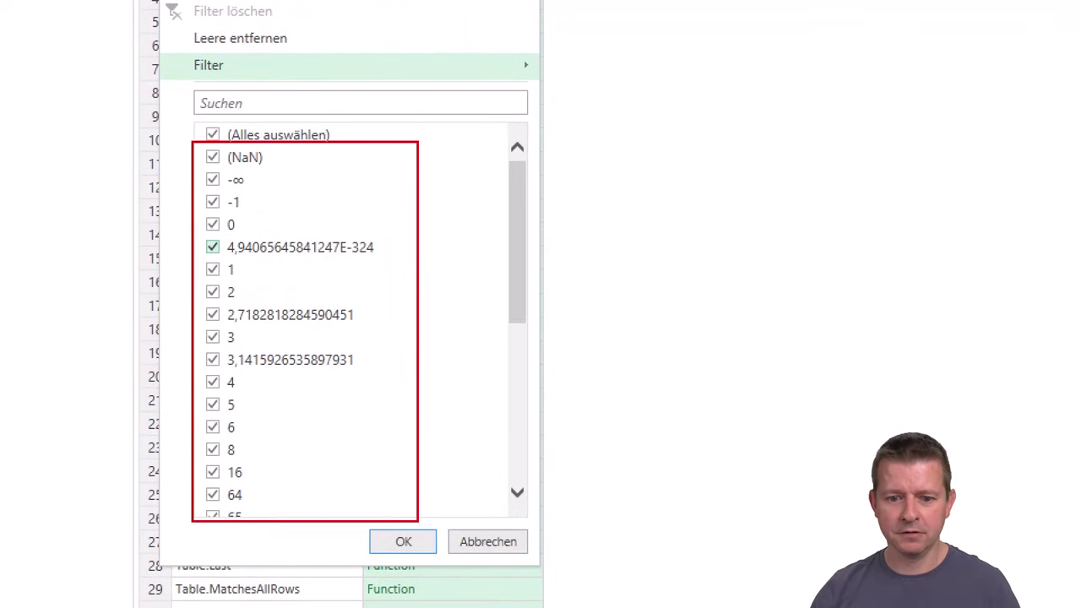
pyautogui.press('Escape')
pyautogui.scroll(-3, 312, 315)
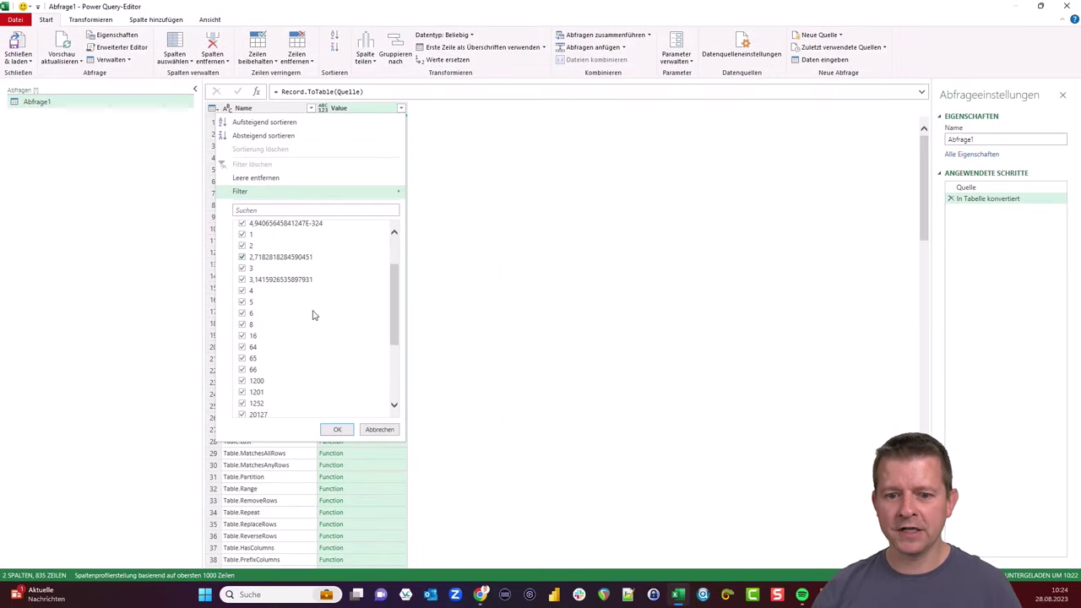
pyautogui.scroll(-2, 313, 315)
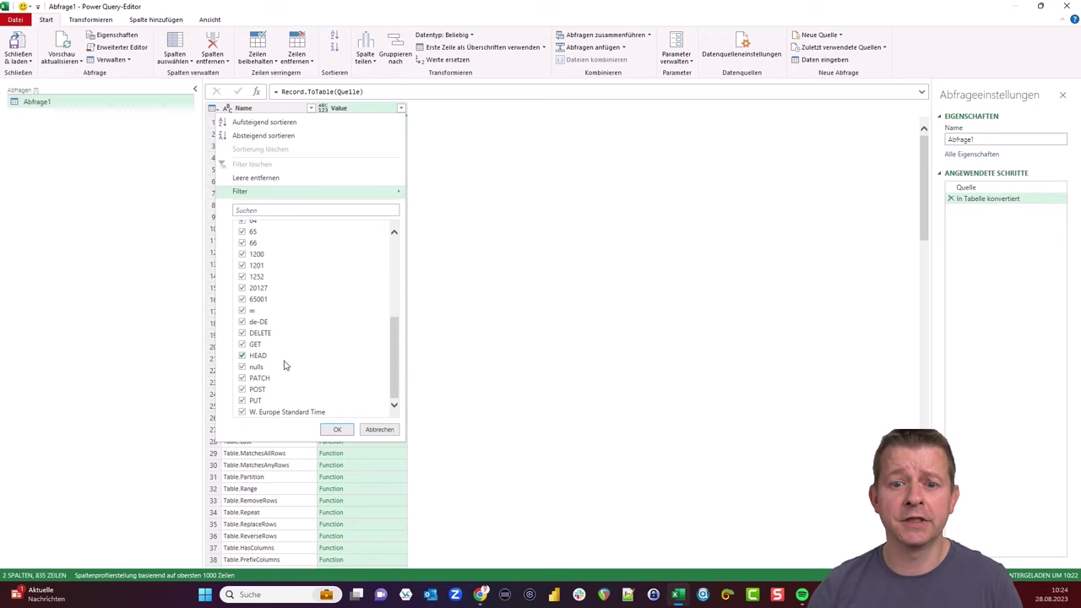
pyautogui.press('Escape')
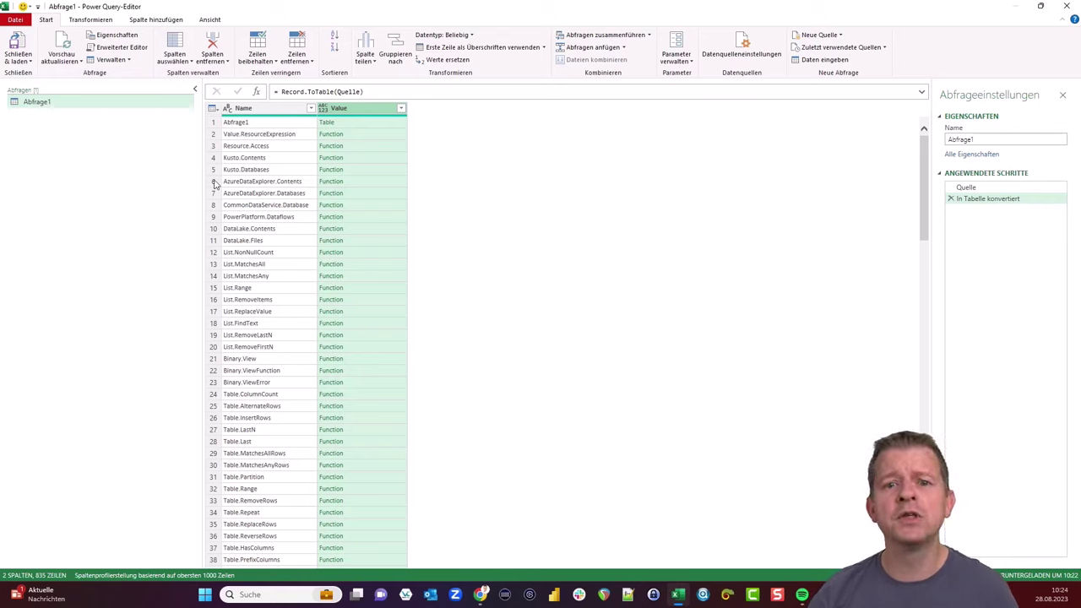
# Add a custom column named Function filter with the formula Value.Type([Value])
pyautogui.click(156, 20)
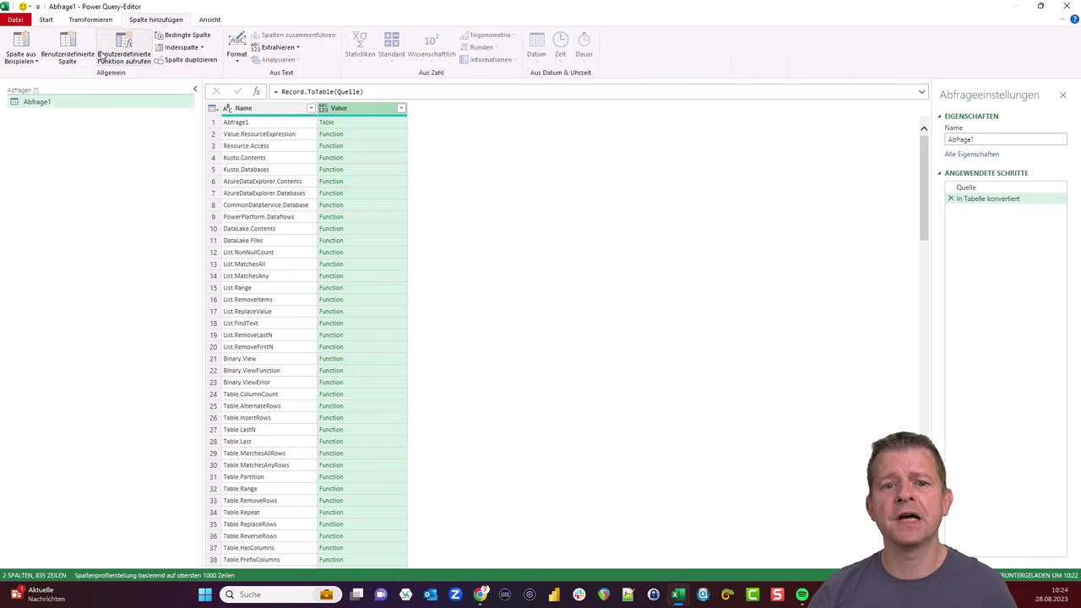
pyautogui.click(67, 47)
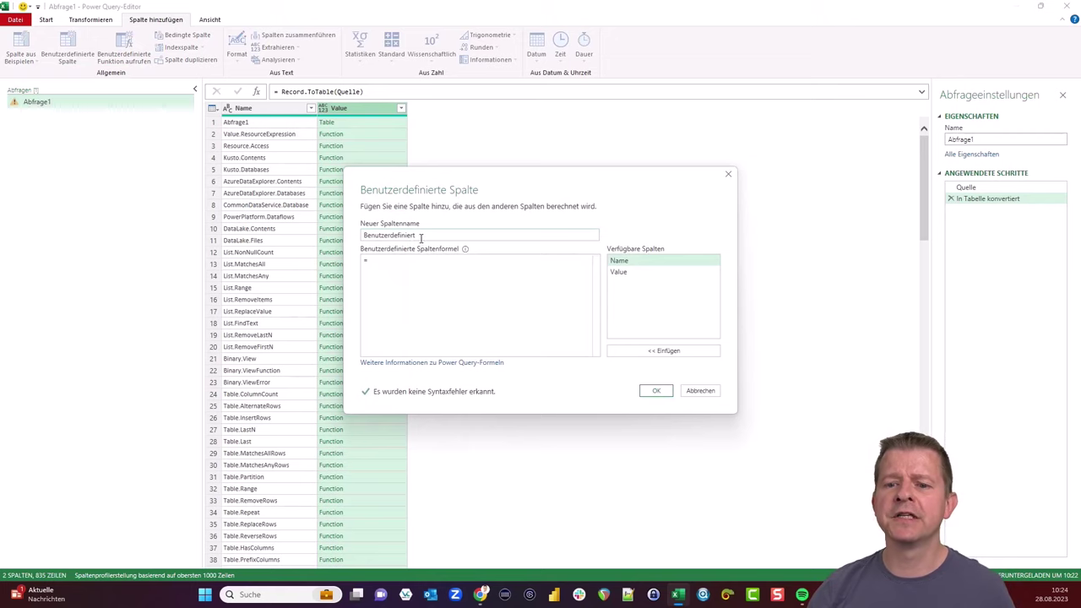
pyautogui.doubleClick(420, 237)
pyautogui.write('Function filter')
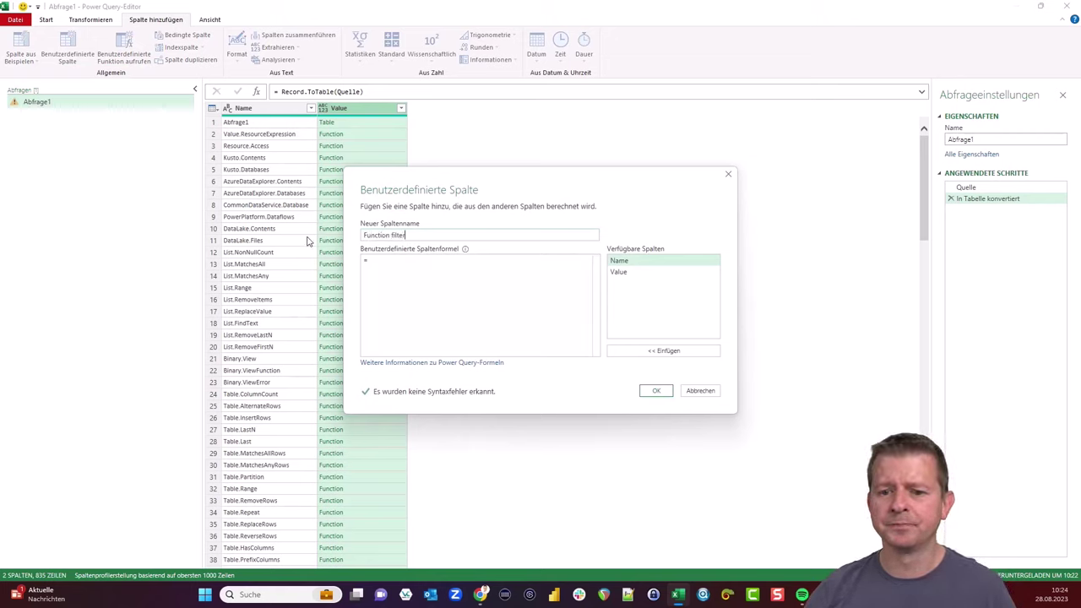
pyautogui.click(423, 288)
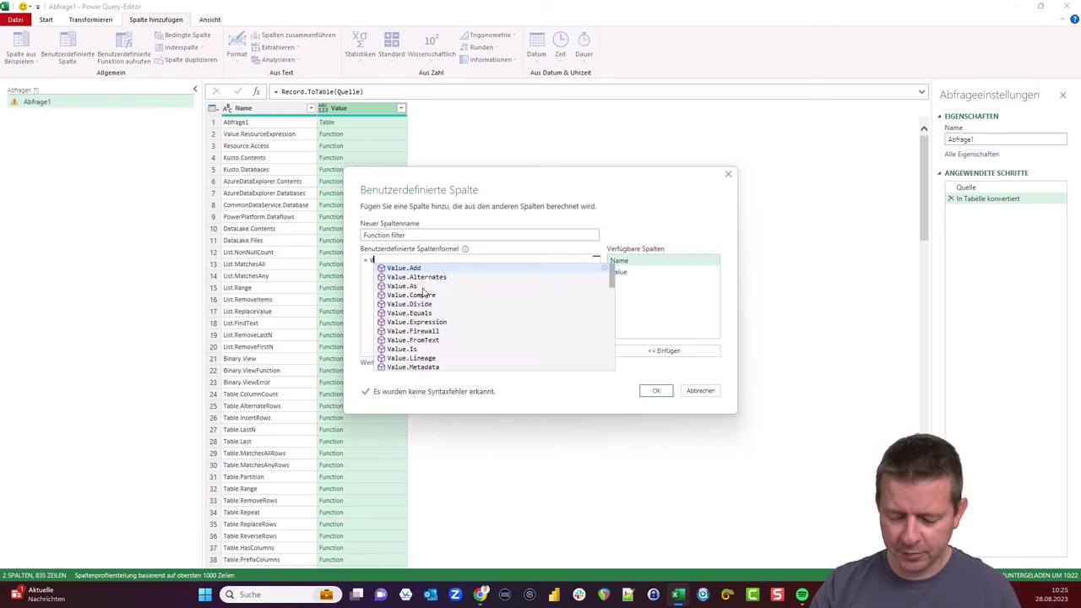
pyautogui.write('Value.Type')
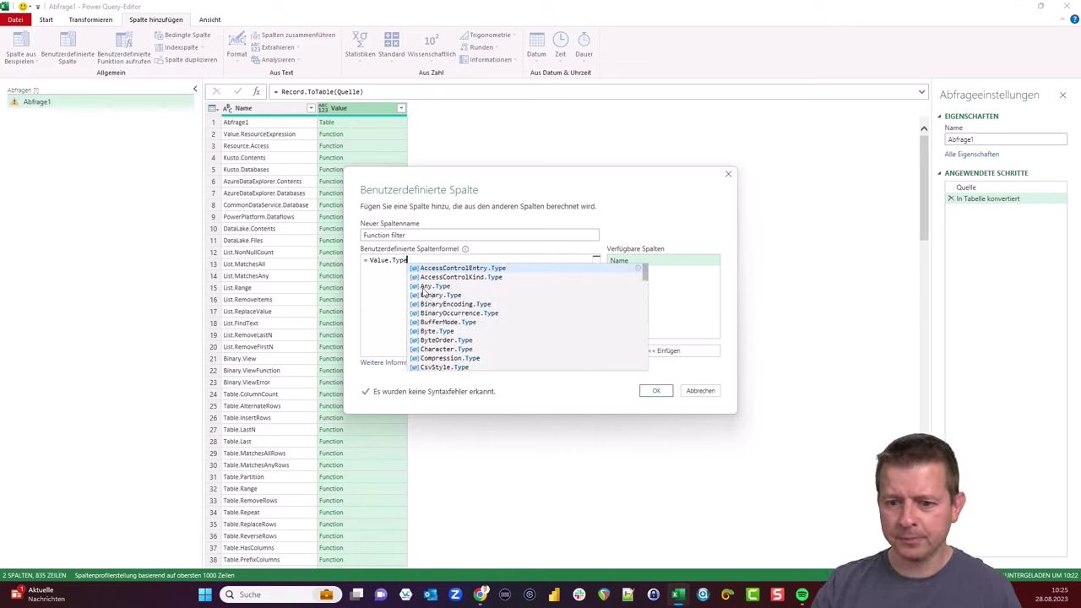
pyautogui.write('(')
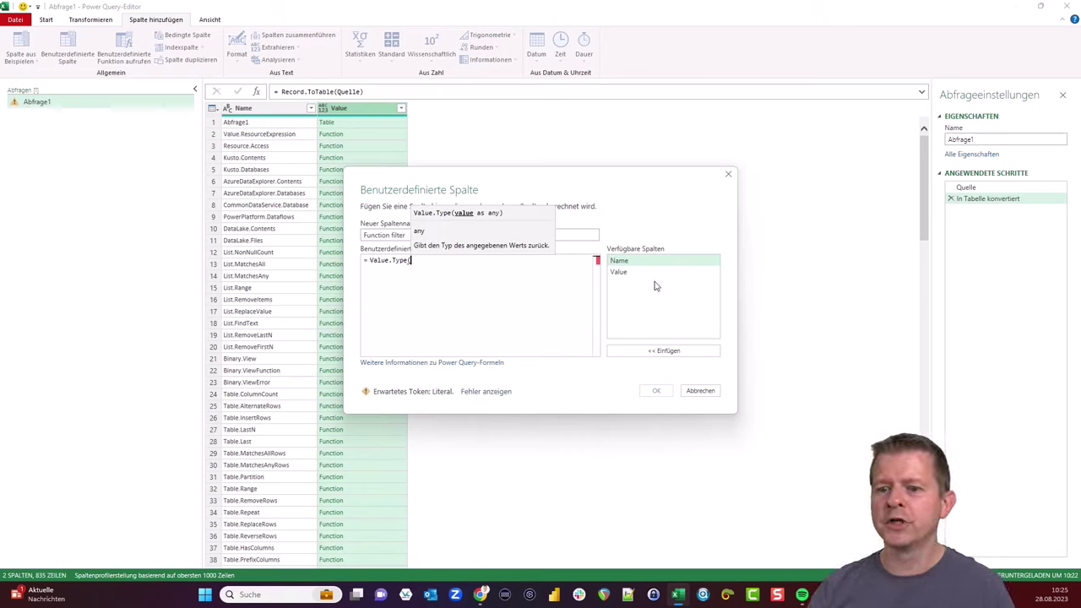
pyautogui.doubleClick(619, 271)
pyautogui.write(')')
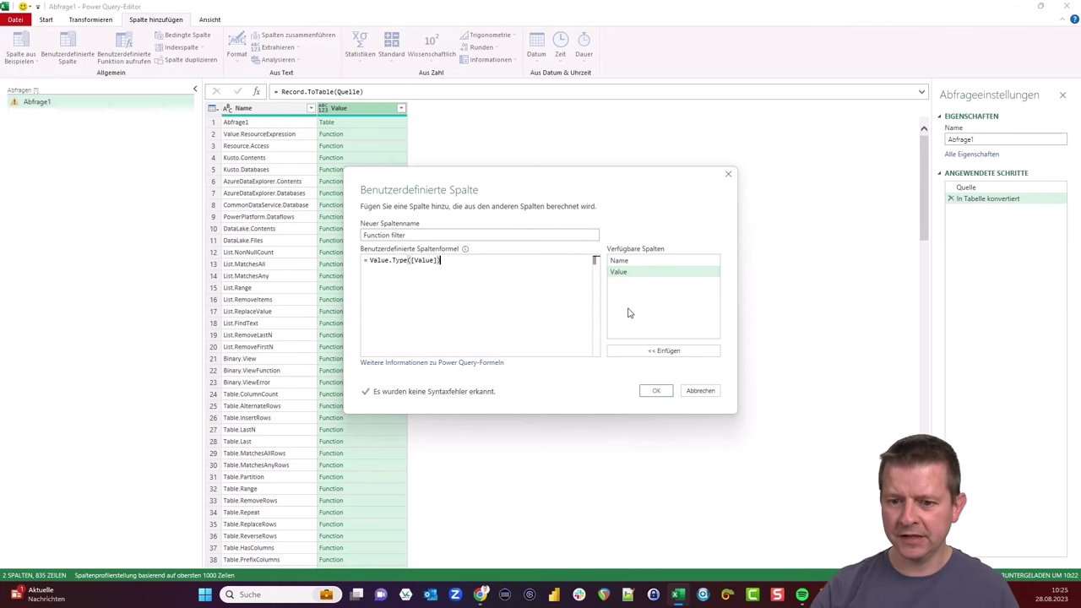
pyautogui.click(658, 392)
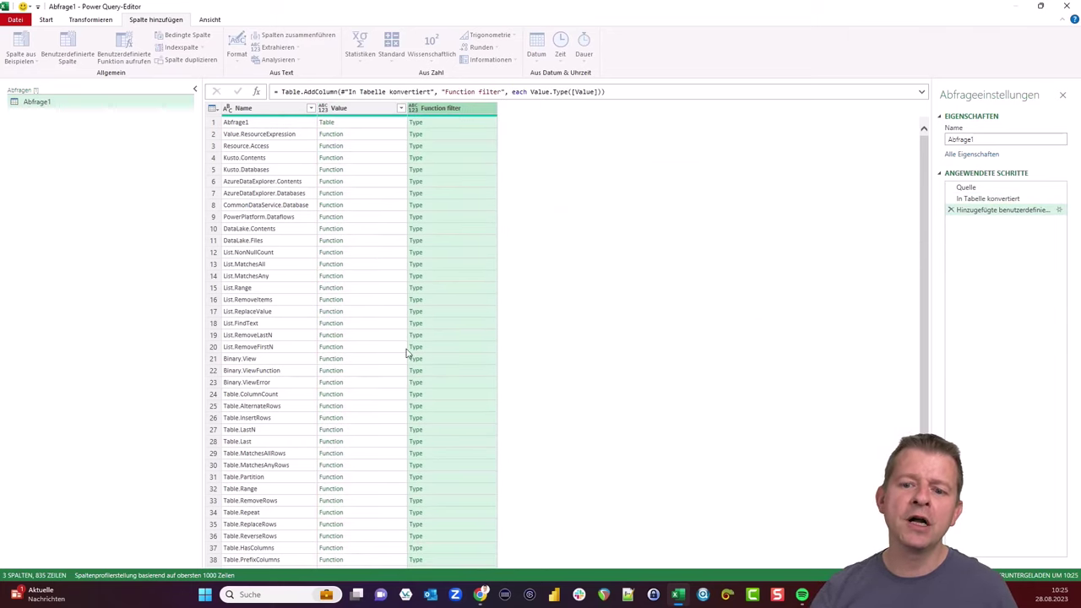
# Inspect the types returned for Kusto.Contents, RelativePosition.Type and RelativePosition.FromStart
pyautogui.click(429, 160)
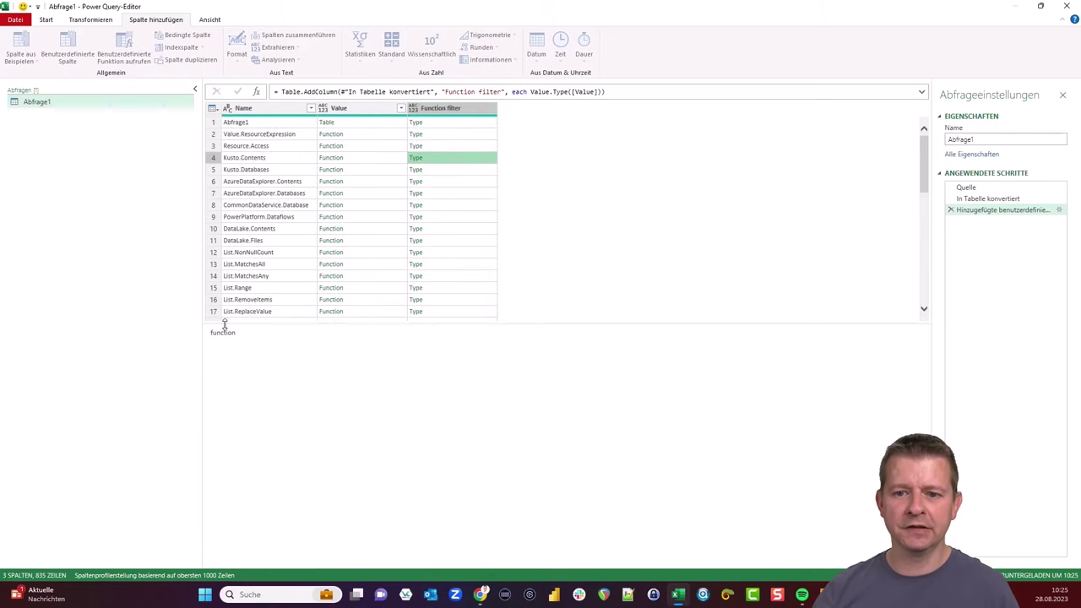
pyautogui.scroll(-8, 446, 205)
pyautogui.scroll(-8, 447, 208)
pyautogui.scroll(-8, 446, 211)
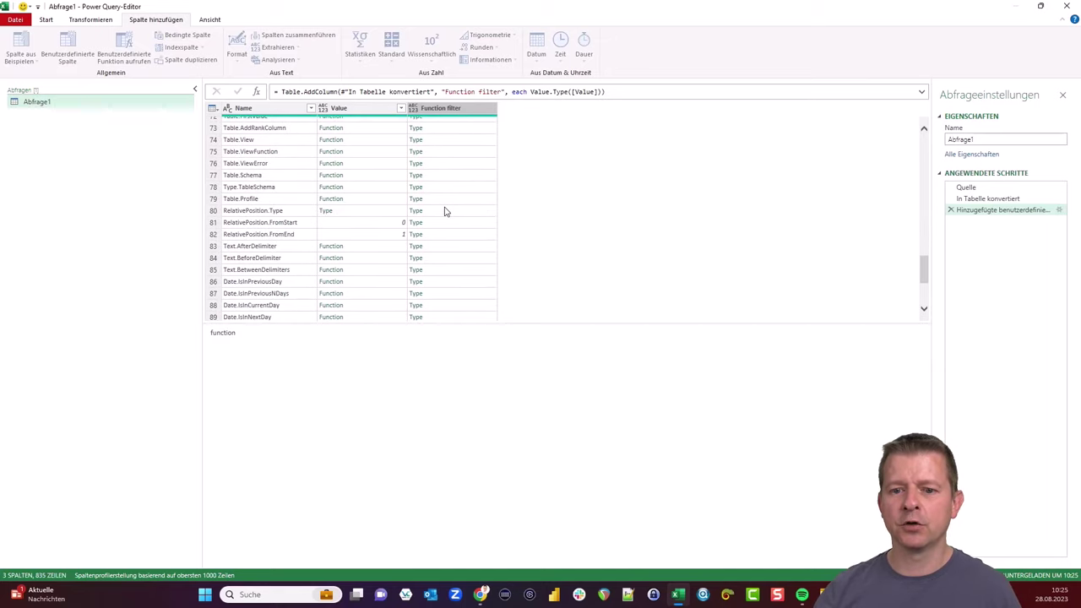
pyautogui.click(428, 214)
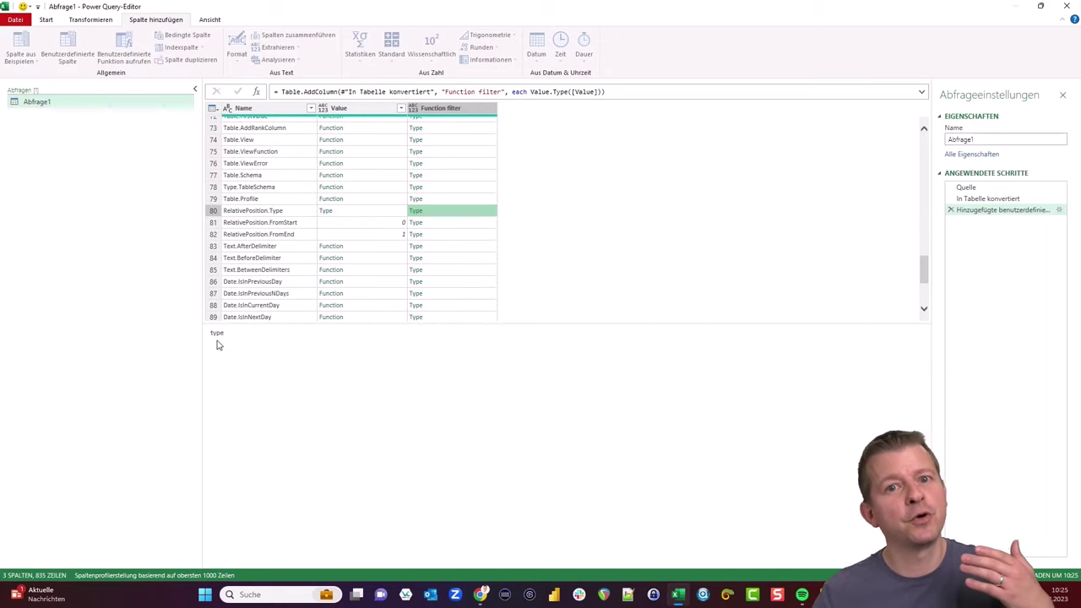
pyautogui.click(433, 223)
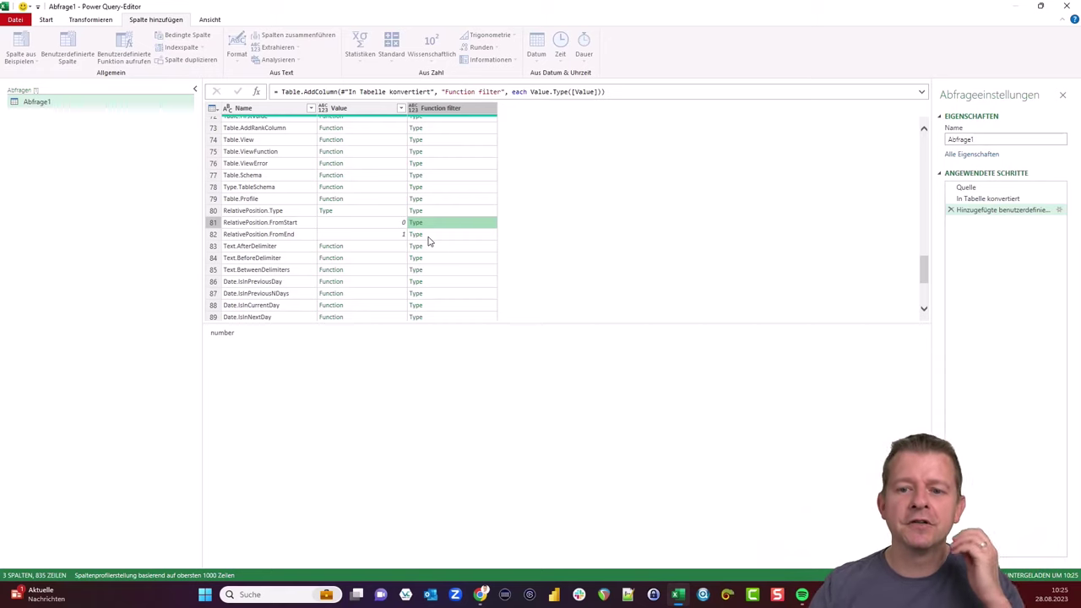
pyautogui.scroll(5, 428, 241)
pyautogui.scroll(20, 428, 241)
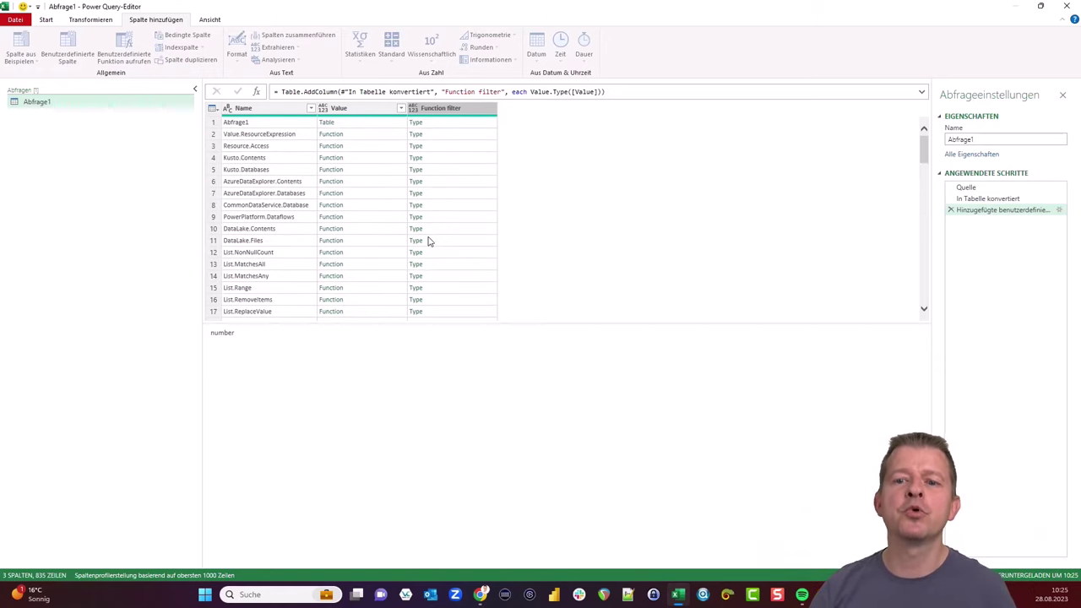
# Rewrite the Function filter formula as Type.Is(Value.Type([Value]), type function)
pyautogui.click(1060, 210)
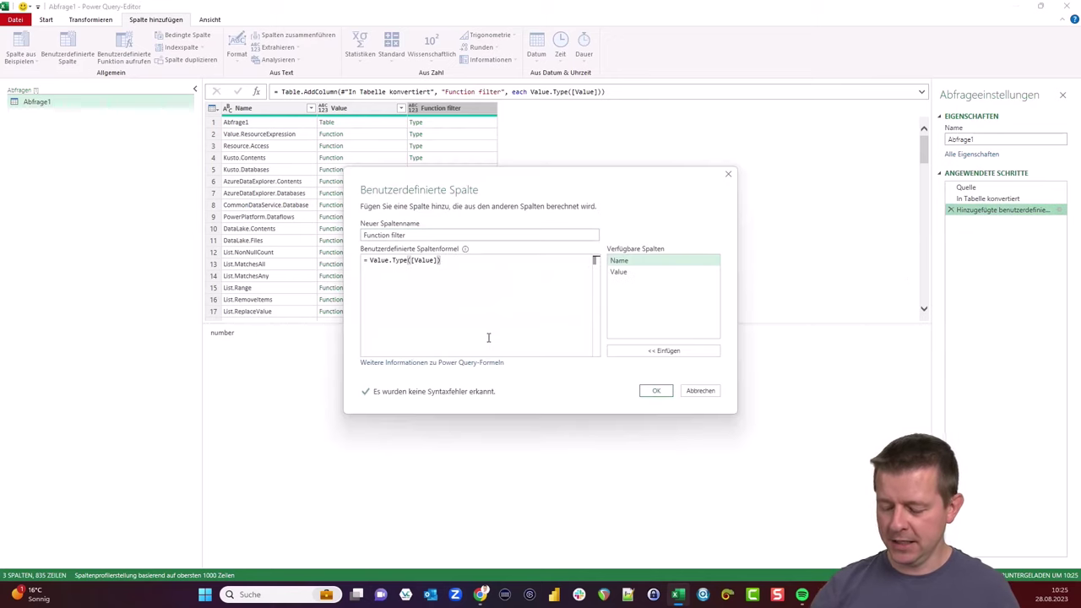
pyautogui.press('Return')
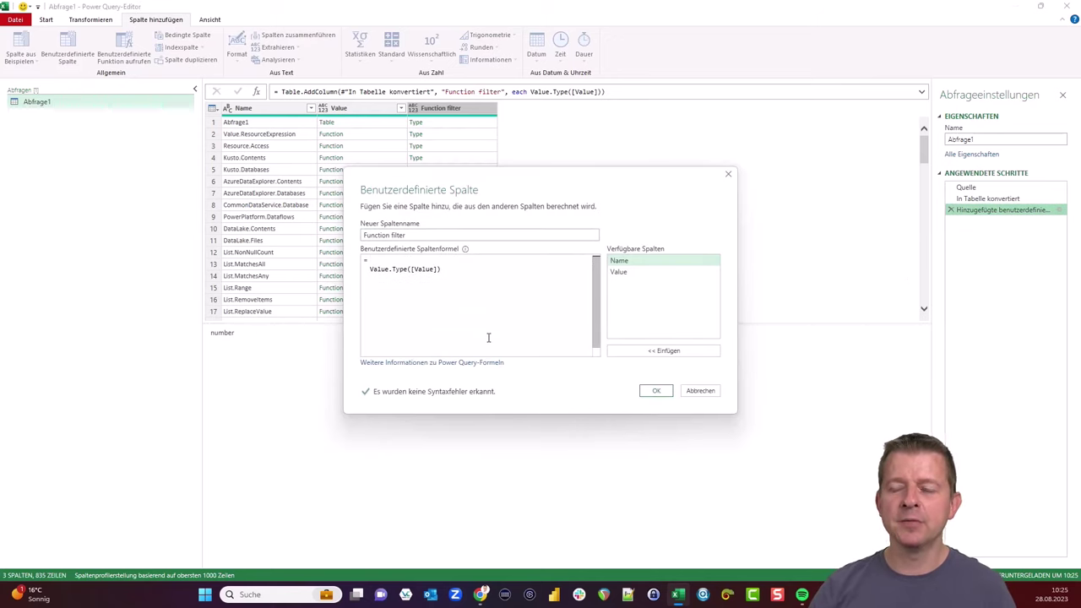
pyautogui.write(' Type')
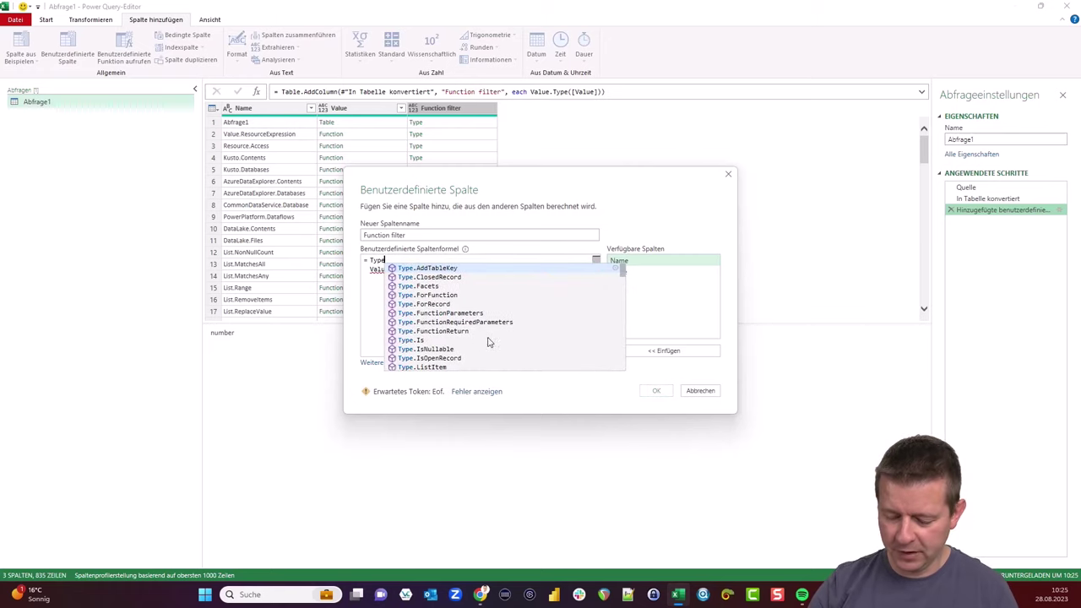
pyautogui.write('.Is(')
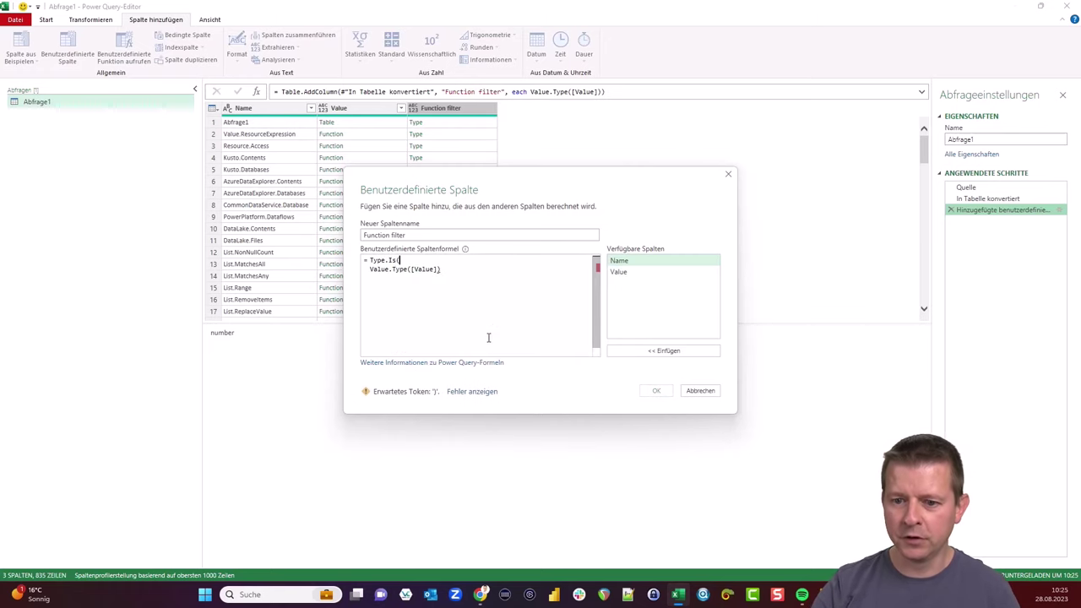
pyautogui.press('Down')
pyautogui.press('End')
pyautogui.write(',')
pyautogui.press('Return')
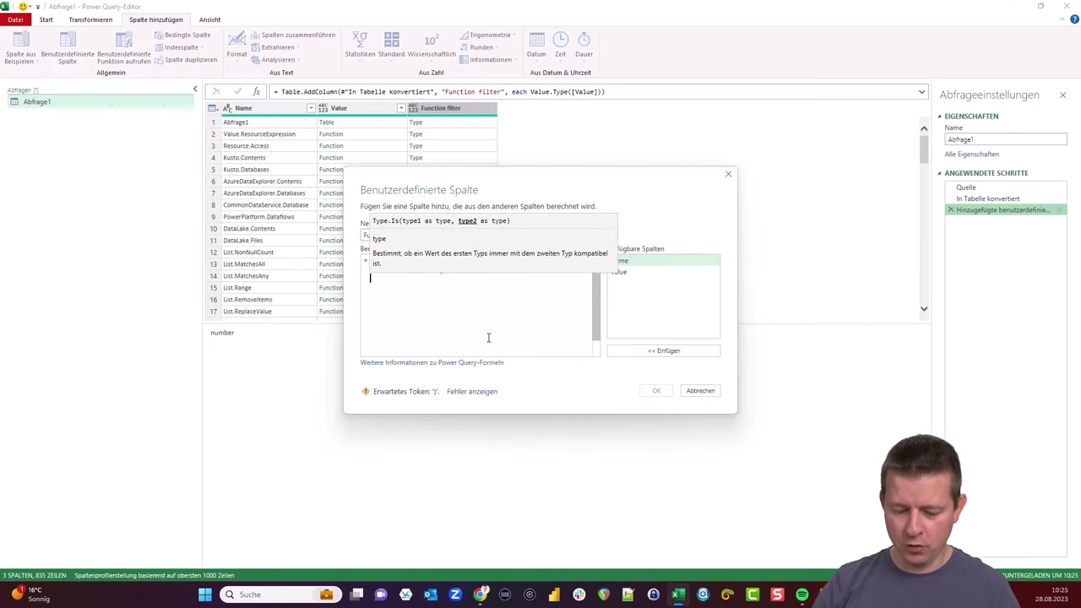
pyautogui.write('type function')
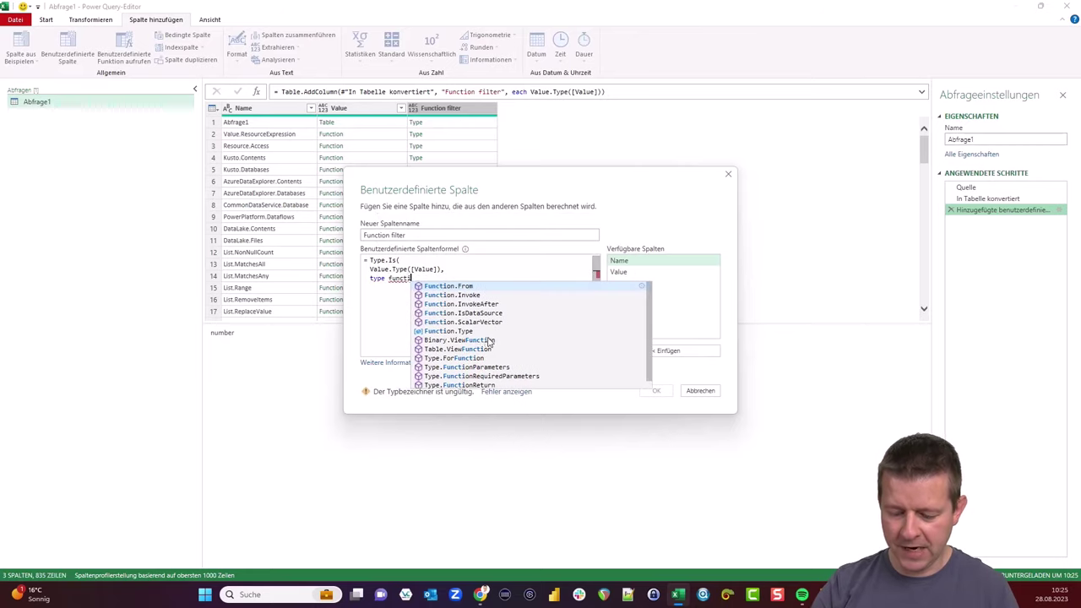
pyautogui.write(')')
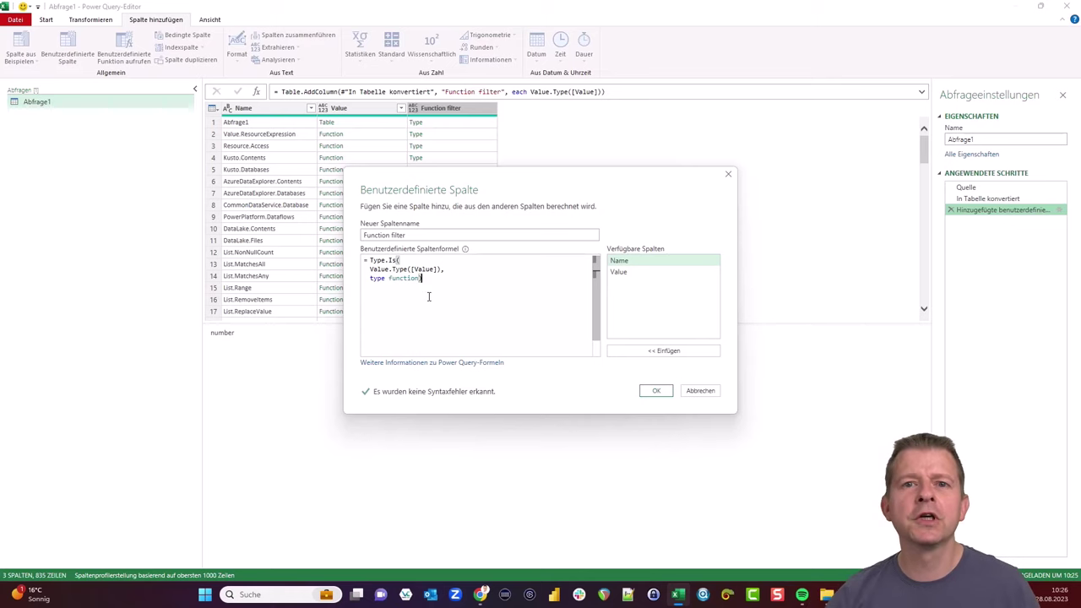
pyautogui.click(656, 390)
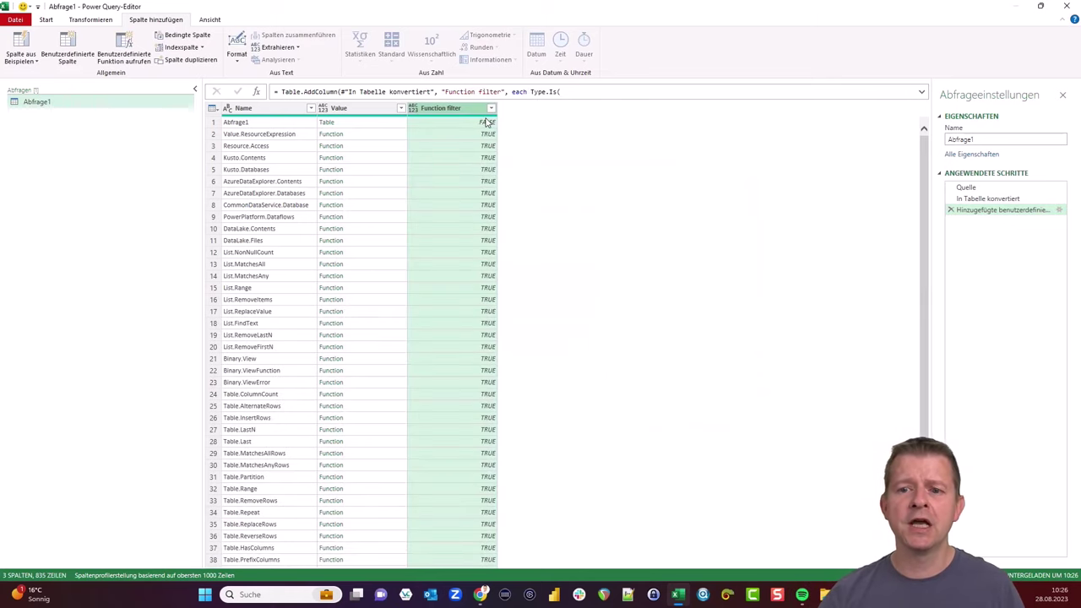
# Set Function filter's type to TRUE/FALSE and filter out FALSE rows, leaving 647
pyautogui.click(413, 109)
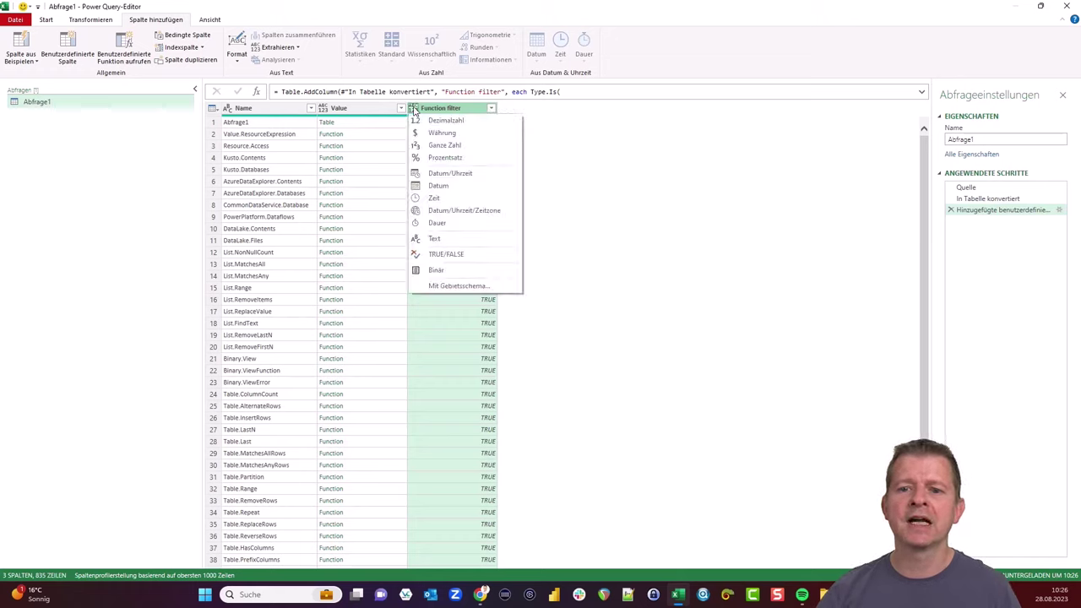
pyautogui.click(435, 256)
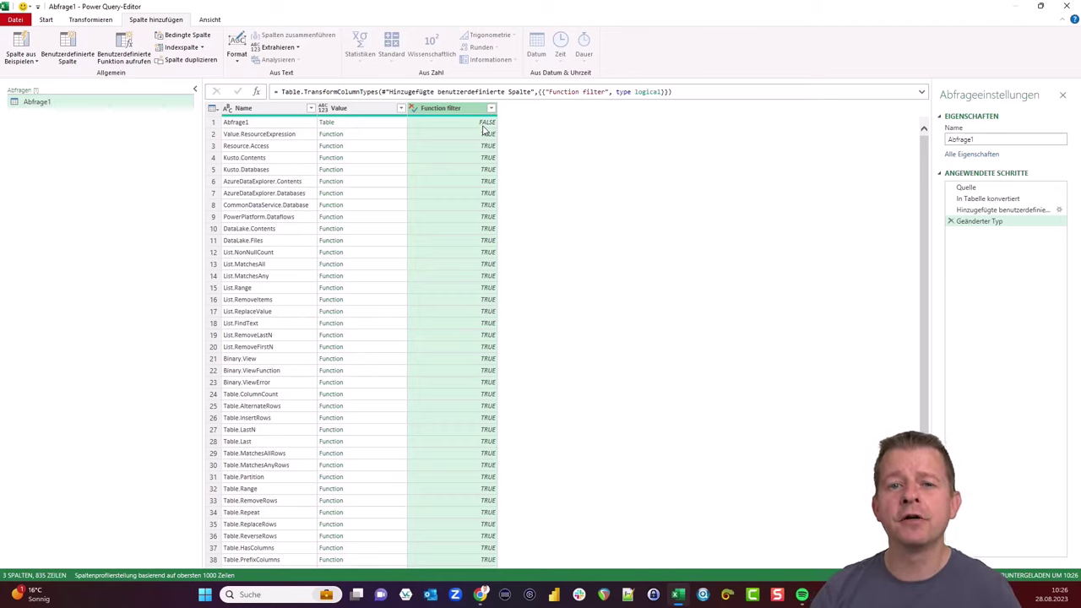
pyautogui.click(491, 109)
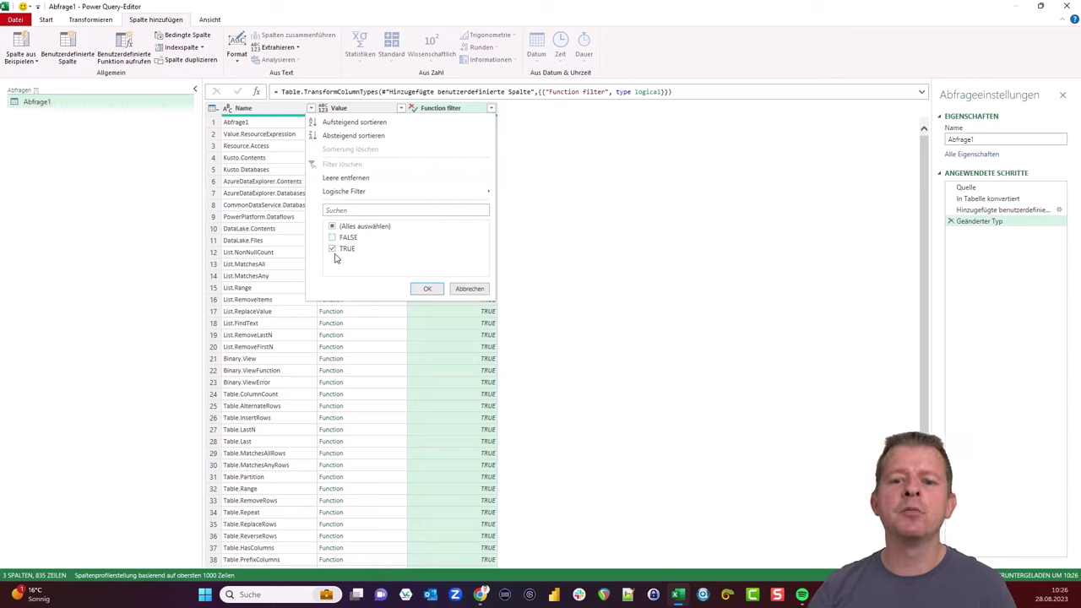
pyautogui.click(428, 290)
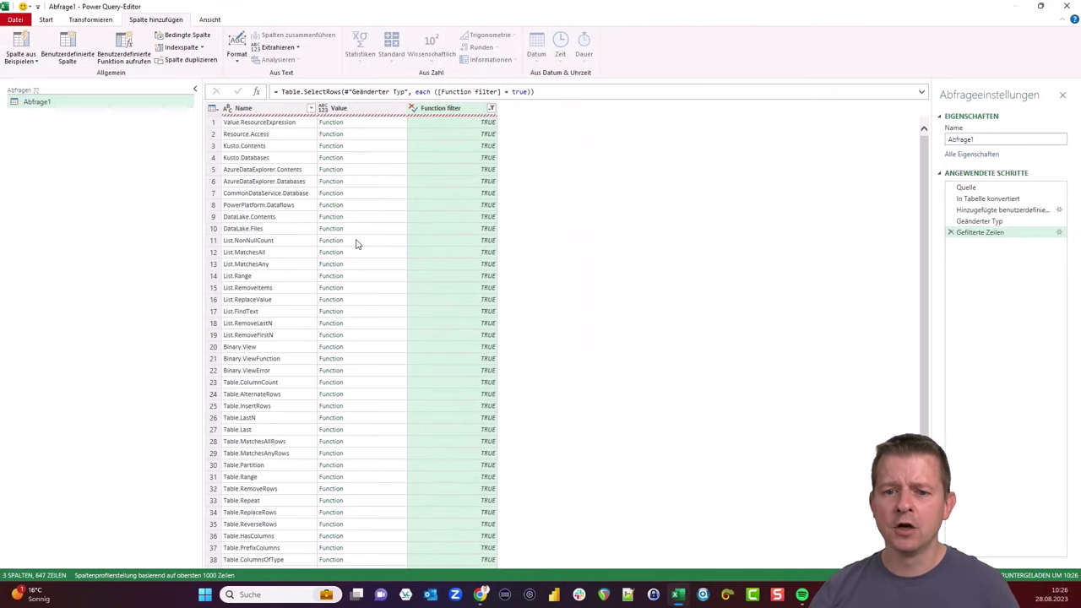
# Browse the filtered rows, preview Table.Last, then view the unfiltered table at Geänderter Typ
pyautogui.scroll(-20, 381, 238)
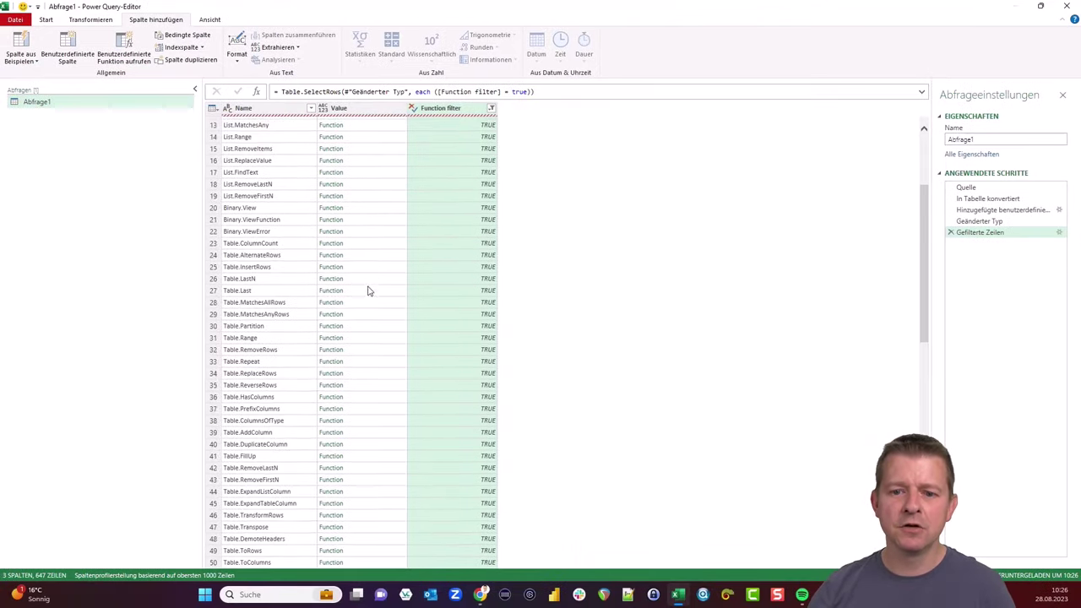
pyautogui.scroll(-20, 367, 290)
pyautogui.scroll(-20, 352, 362)
pyautogui.scroll(-15, 353, 363)
pyautogui.scroll(-15, 353, 363)
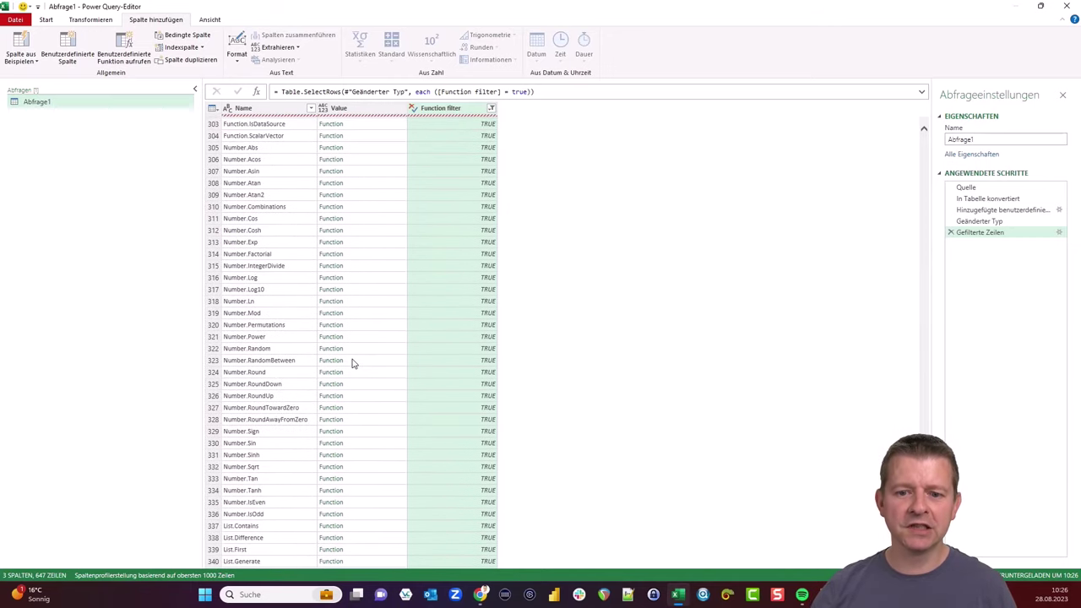
pyautogui.scroll(-15, 353, 363)
pyautogui.scroll(-15, 353, 363)
pyautogui.scroll(-15, 353, 363)
pyautogui.scroll(20, 353, 363)
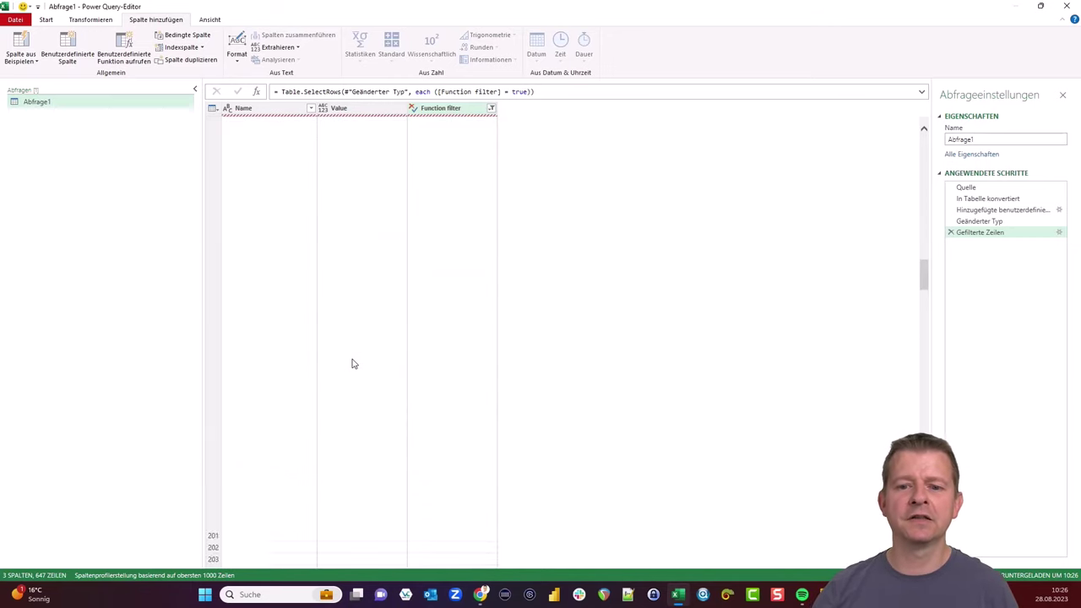
pyautogui.scroll(20, 353, 363)
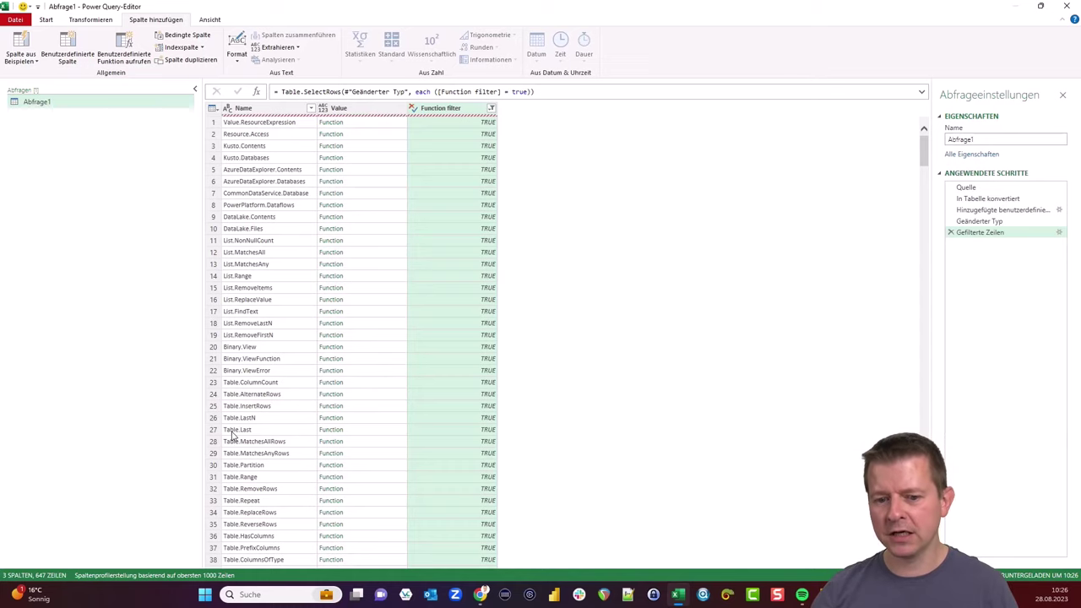
pyautogui.click(351, 432)
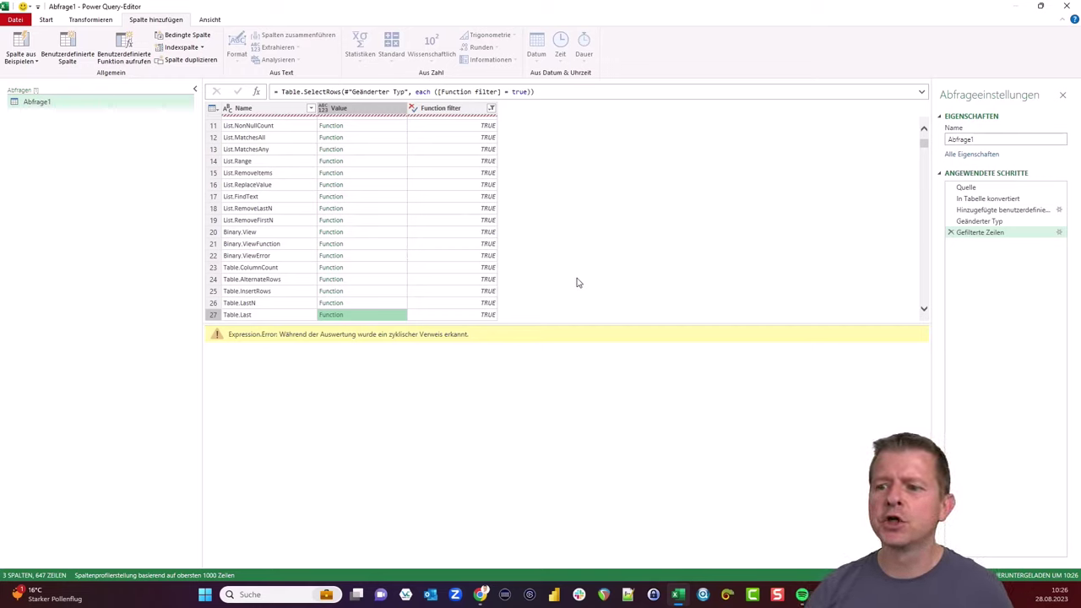
pyautogui.click(979, 220)
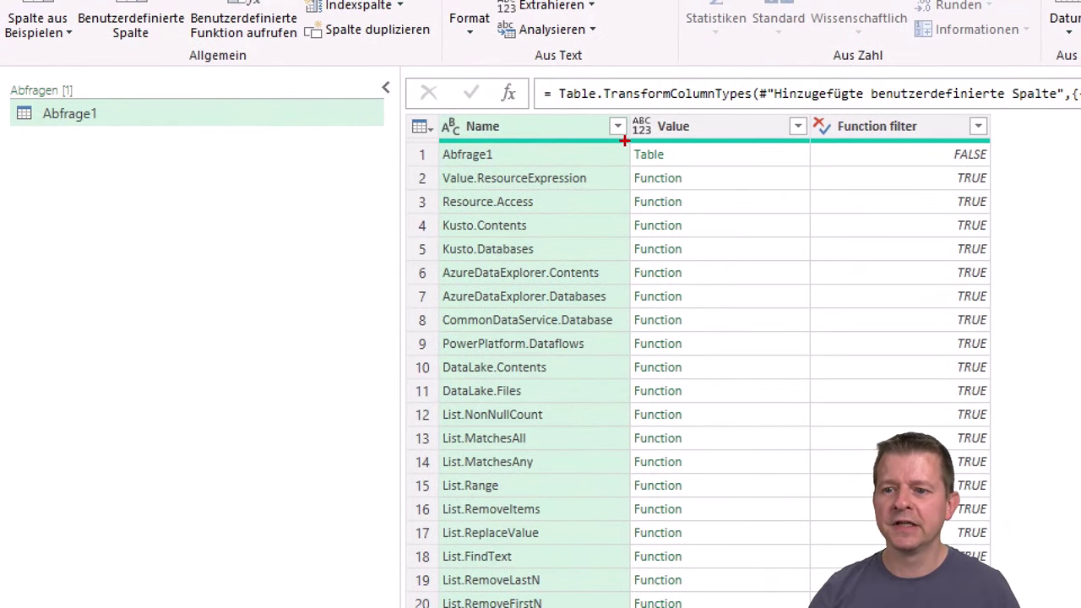
pyautogui.moveTo(624, 141); pyautogui.dragTo(685, 164)
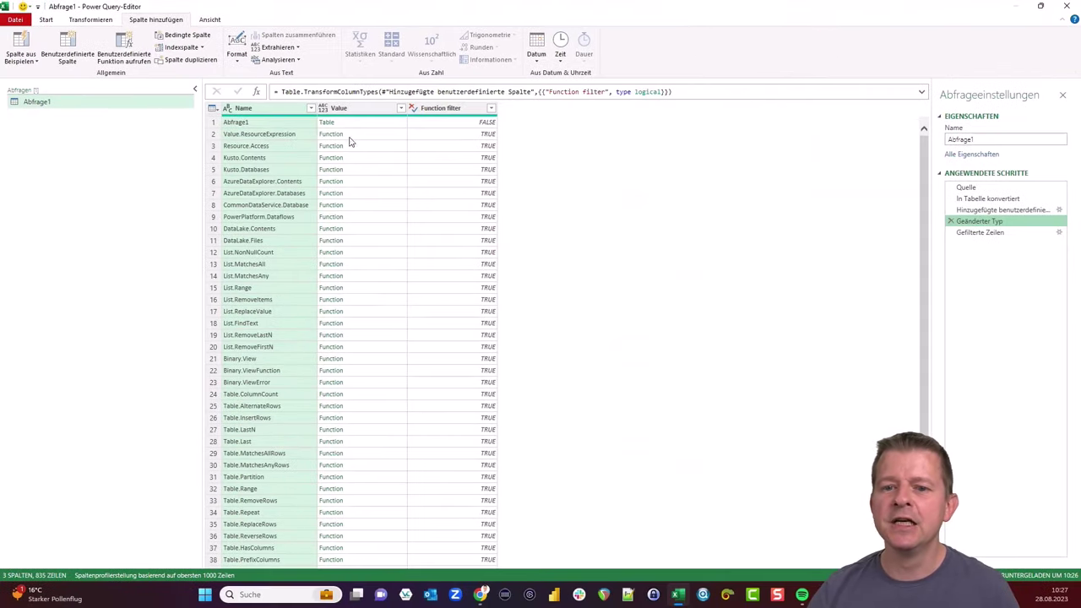
# Wrap the Function filter check as try Type.Is(...) otherwise false
pyautogui.click(1013, 210)
pyautogui.click(1058, 210)
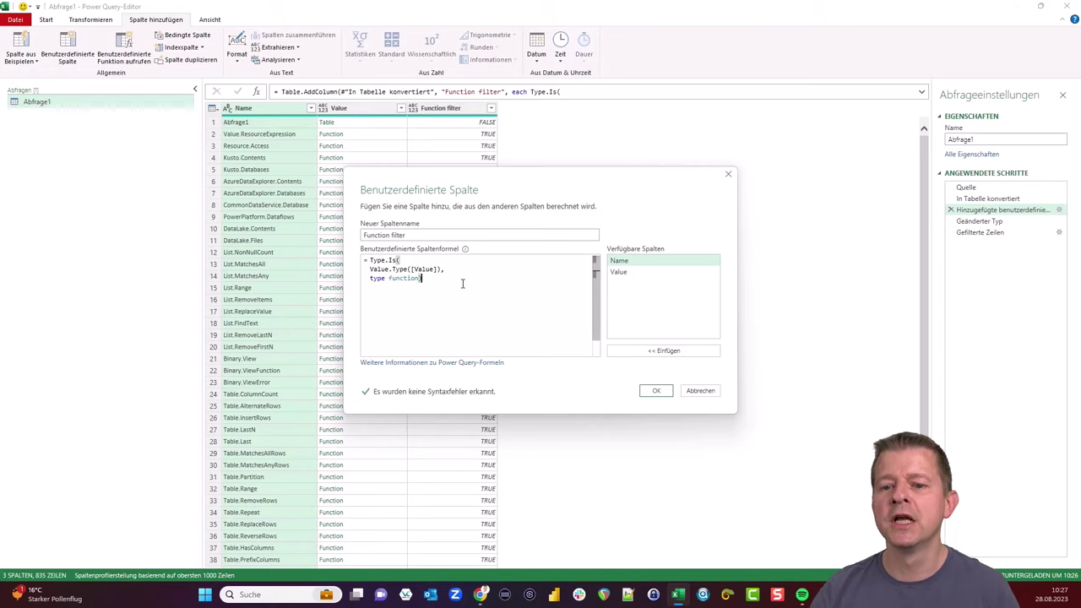
pyautogui.press('Return')
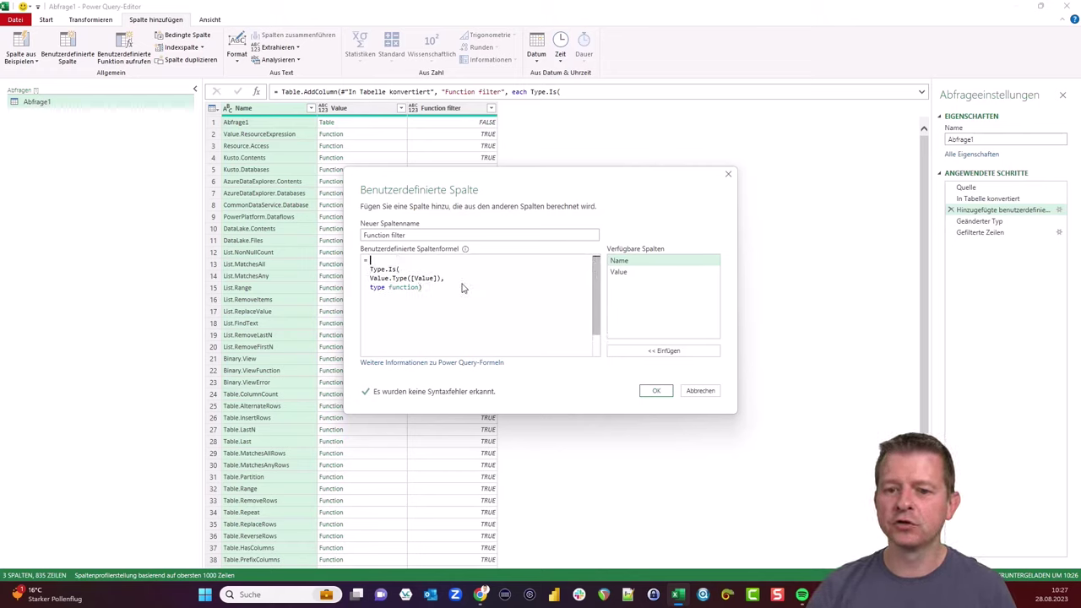
pyautogui.write('try')
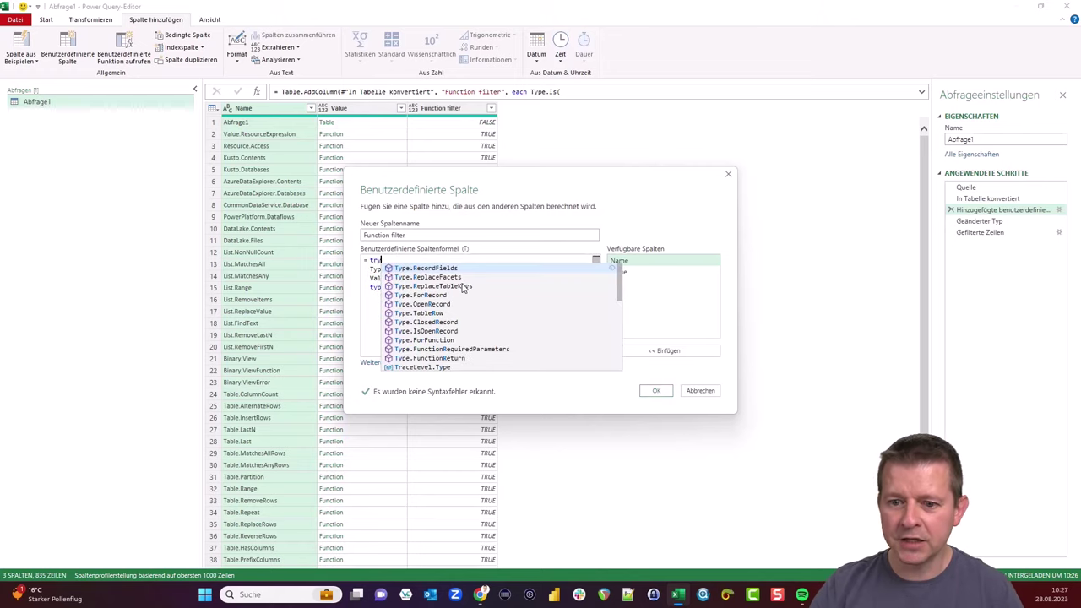
pyautogui.press('Escape')
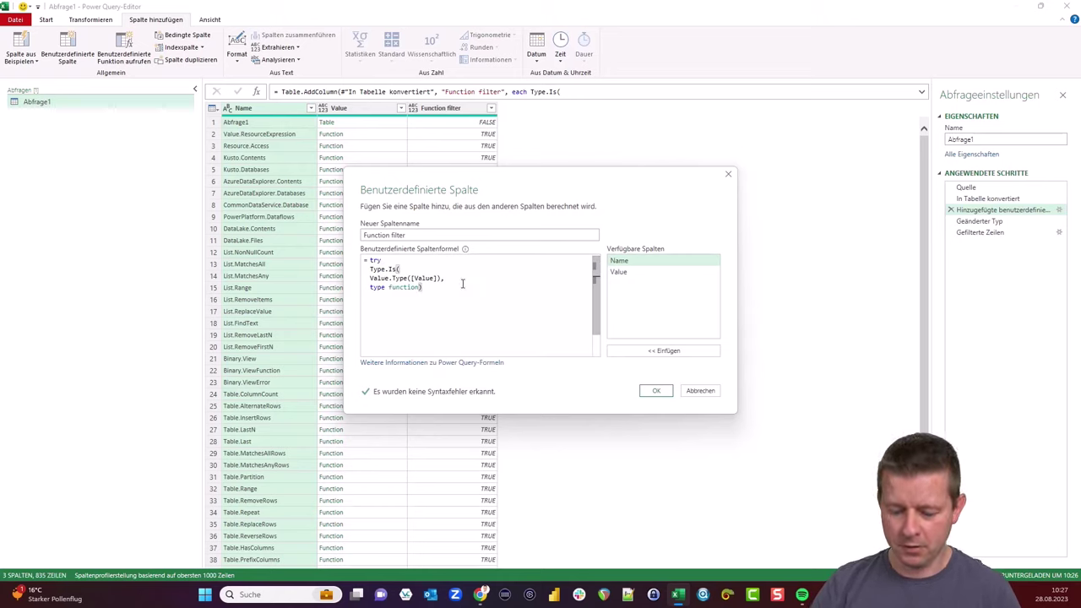
pyautogui.write(' otherwise ')
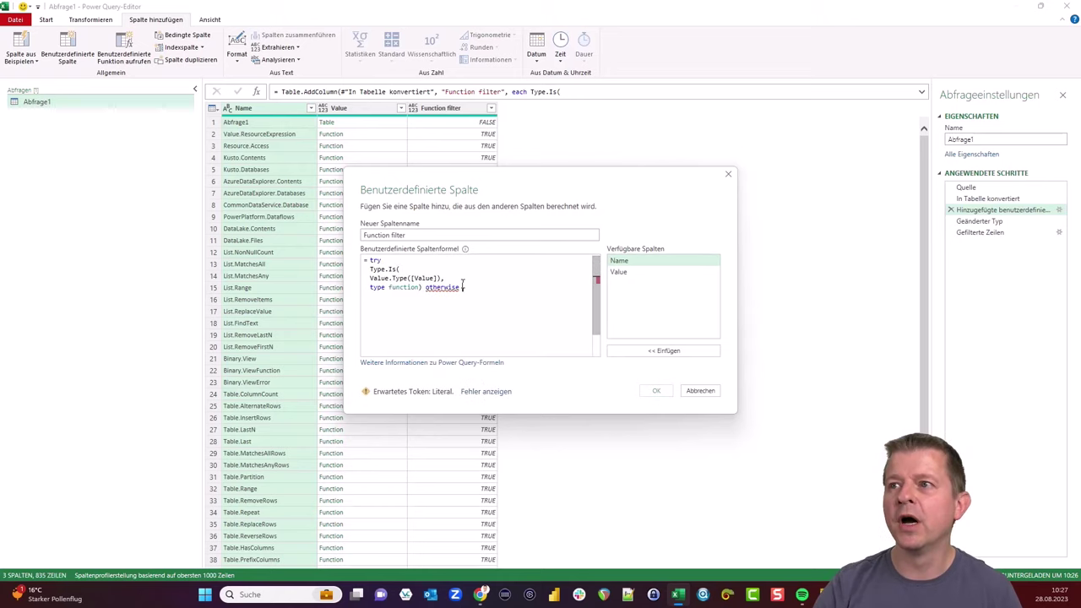
pyautogui.write('fal')
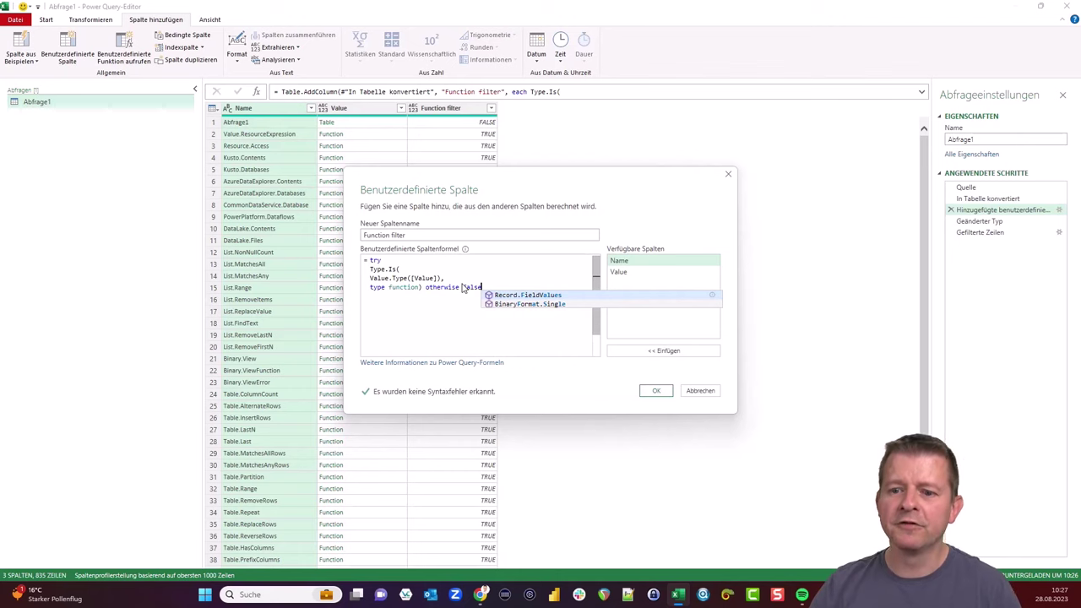
pyautogui.write('se')
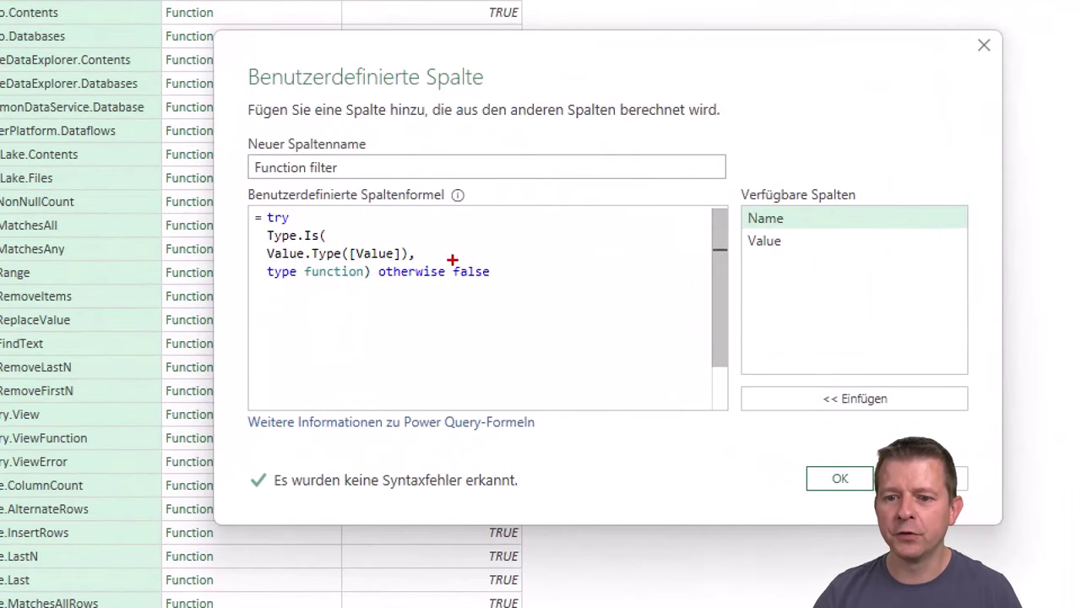
pyautogui.moveTo(447, 261); pyautogui.dragTo(503, 281)
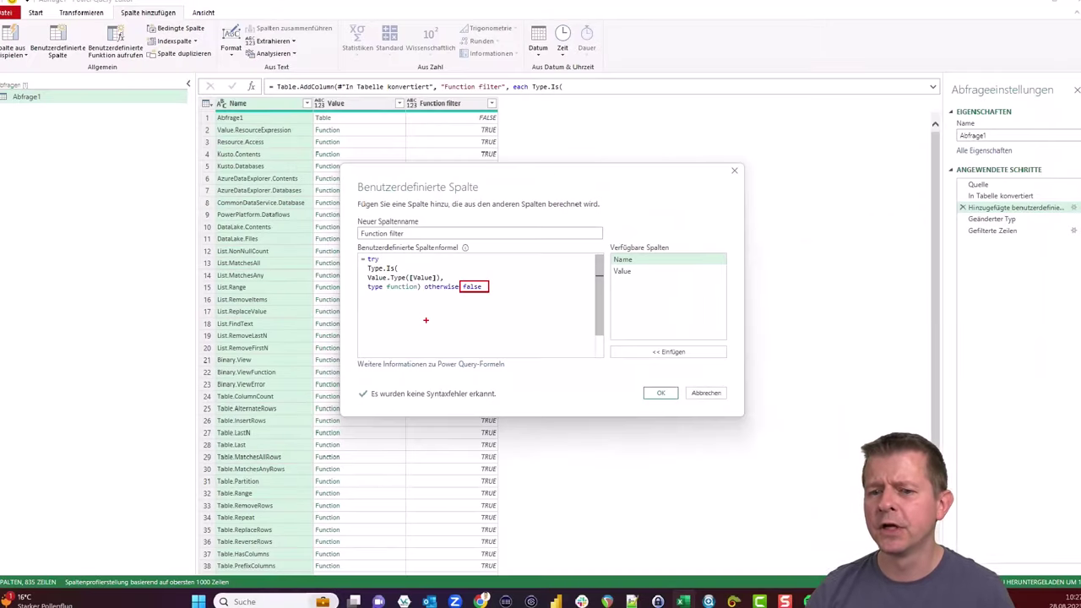
pyautogui.click(650, 393)
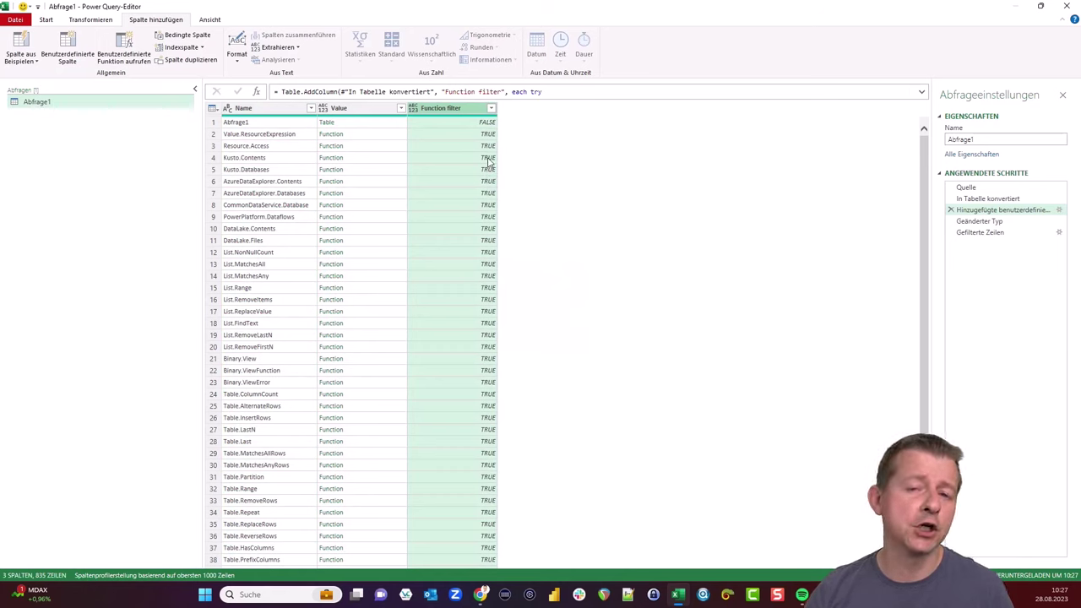
# Return to the Gefilterte Zeilen step and preview documentation for several listed functions
pyautogui.click(972, 221)
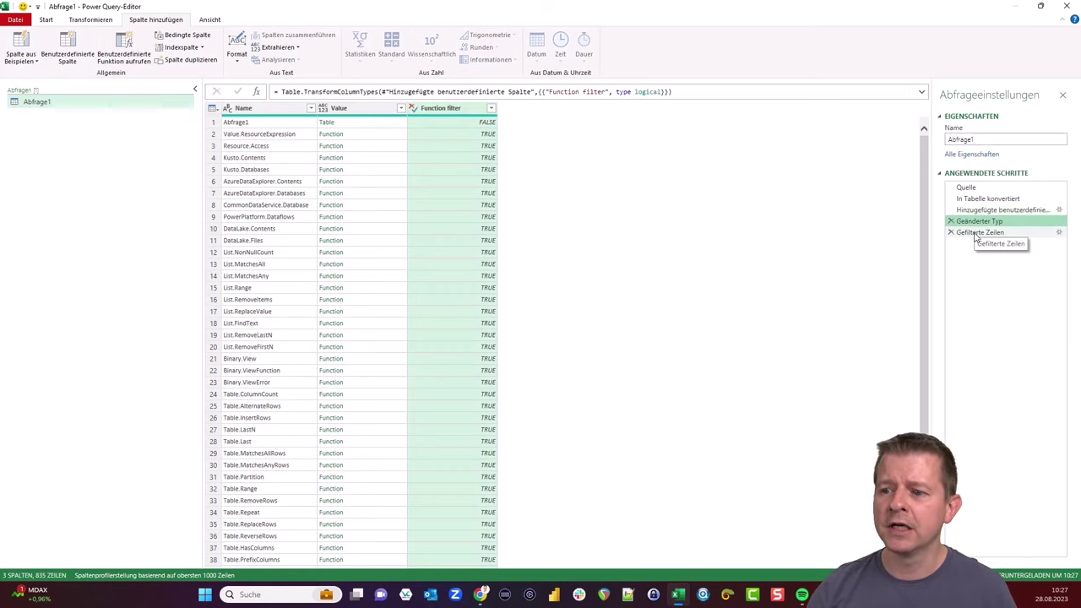
pyautogui.click(975, 234)
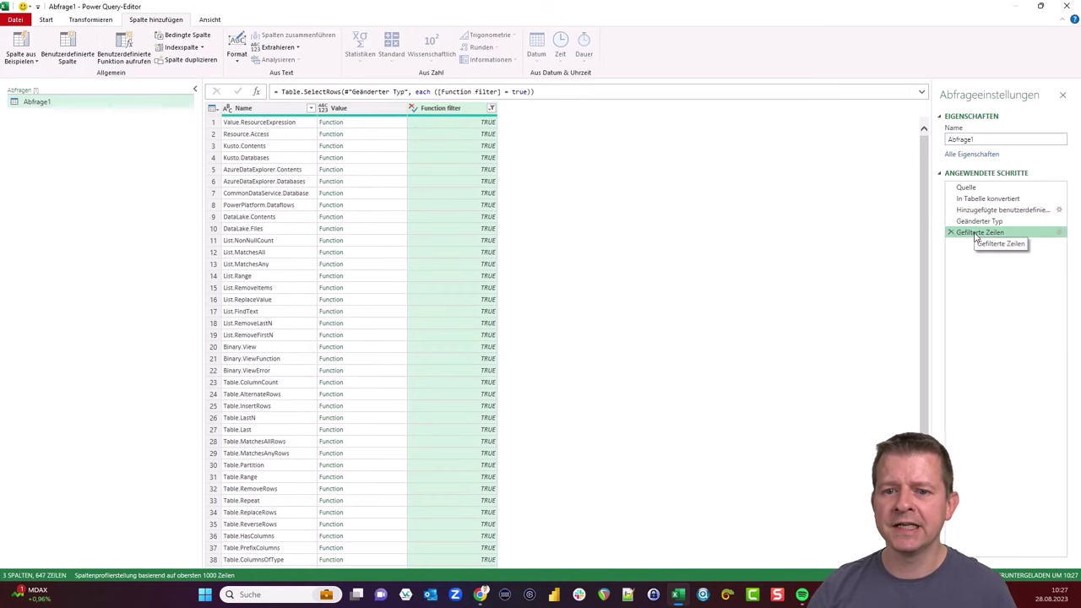
pyautogui.click(354, 278)
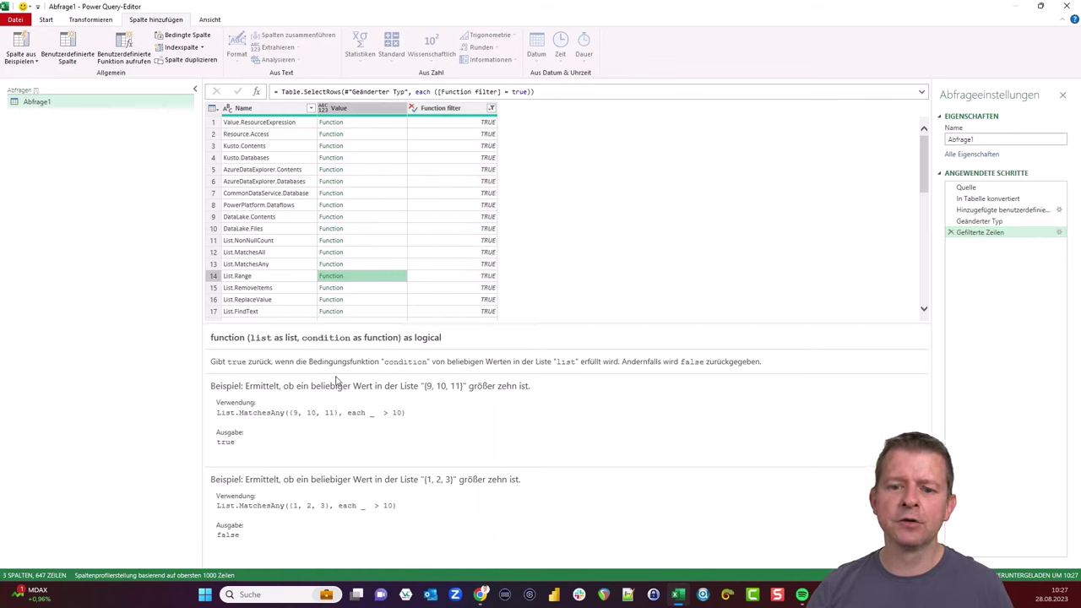
pyautogui.scroll(-3, 347, 292)
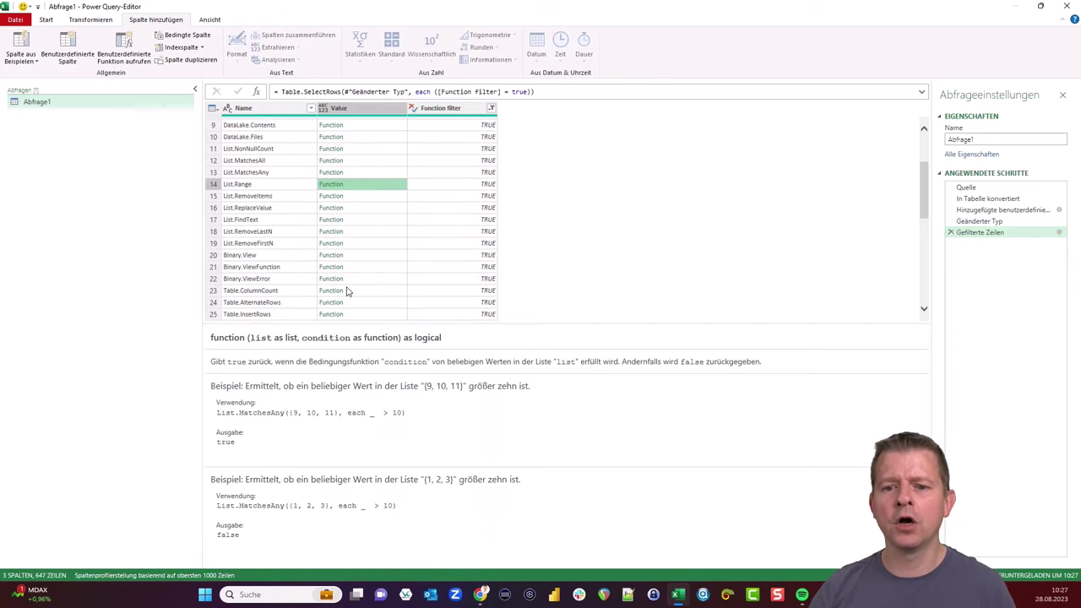
pyautogui.click(355, 233)
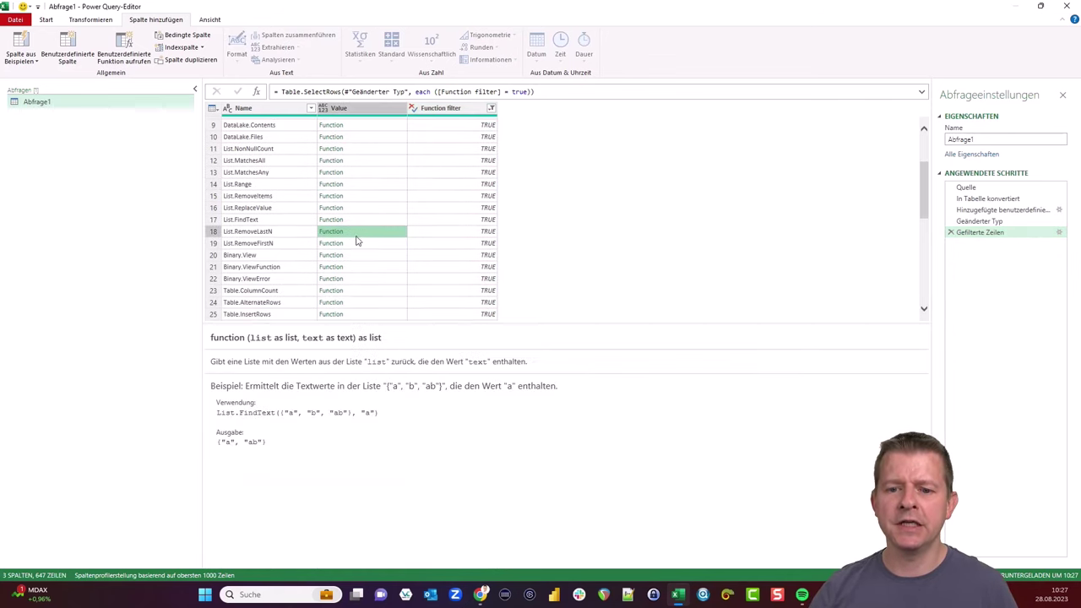
pyautogui.click(359, 255)
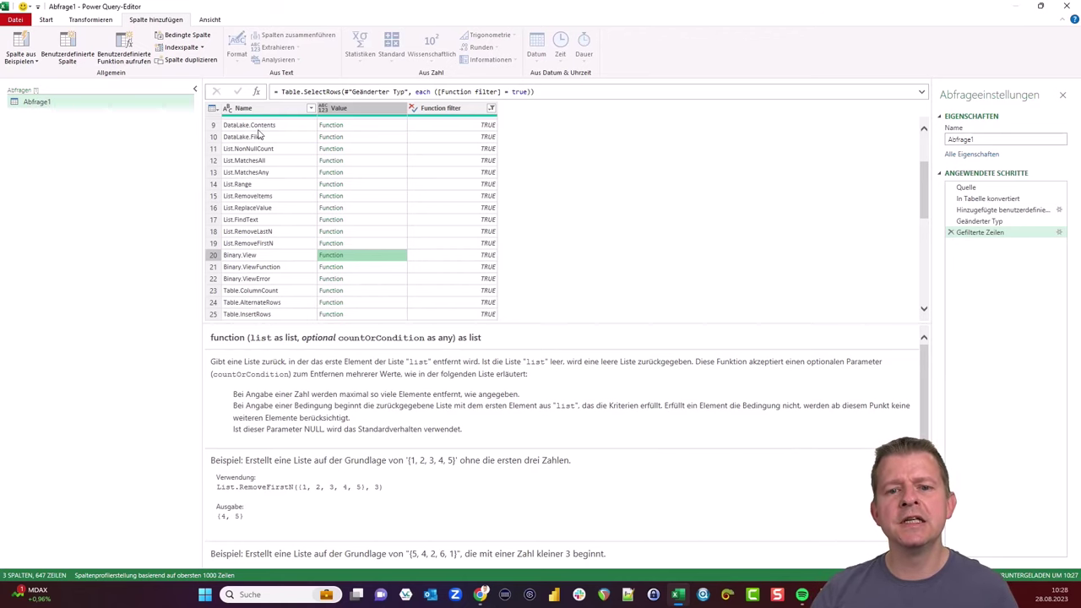
pyautogui.click(311, 109)
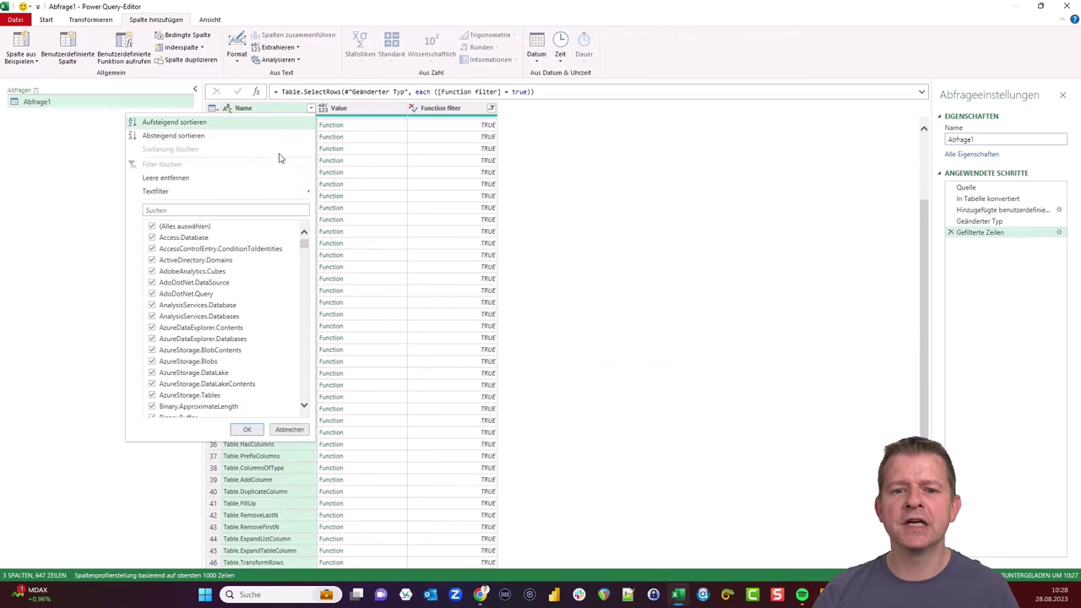
# Apply a begins-with filter of 'List.' to the Name column, narrowing the table to 71 rows
pyautogui.moveTo(243, 192)
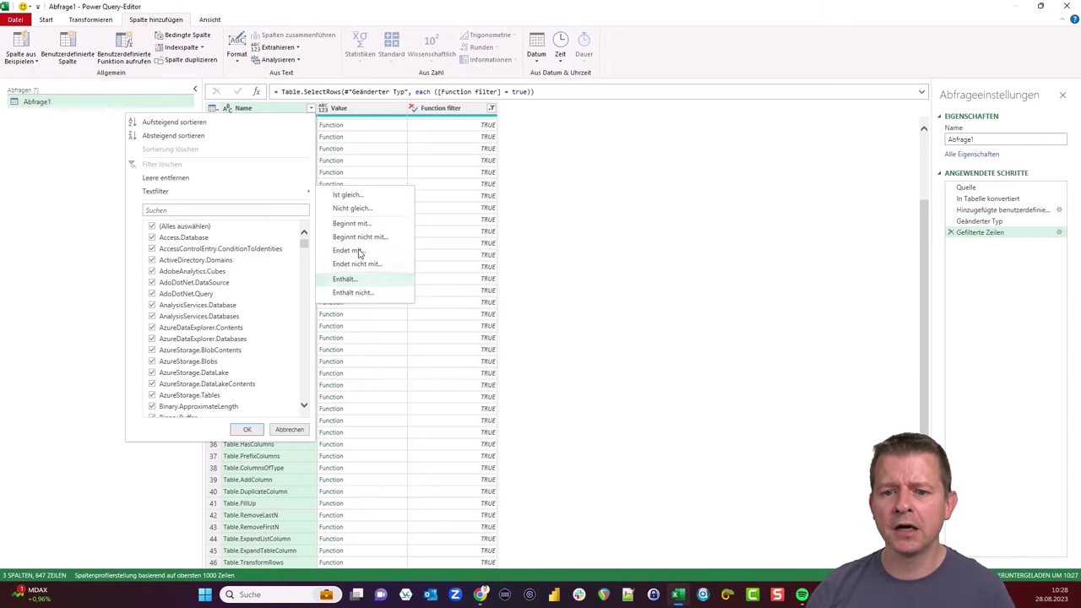
pyautogui.click(353, 223)
pyautogui.click(479, 292)
pyautogui.write('List')
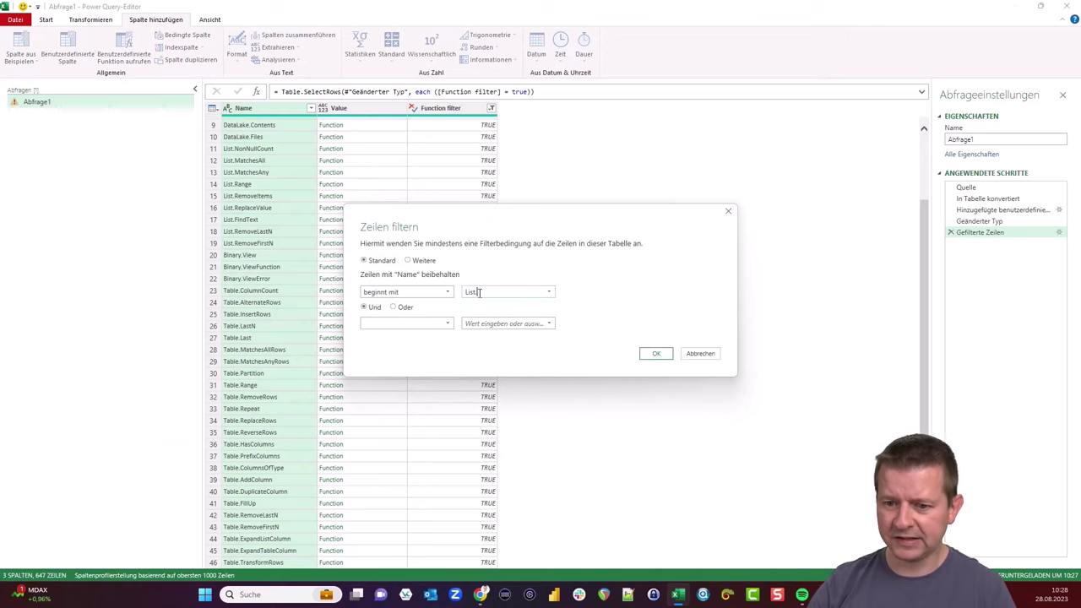
pyautogui.write('.')
pyautogui.click(668, 354)
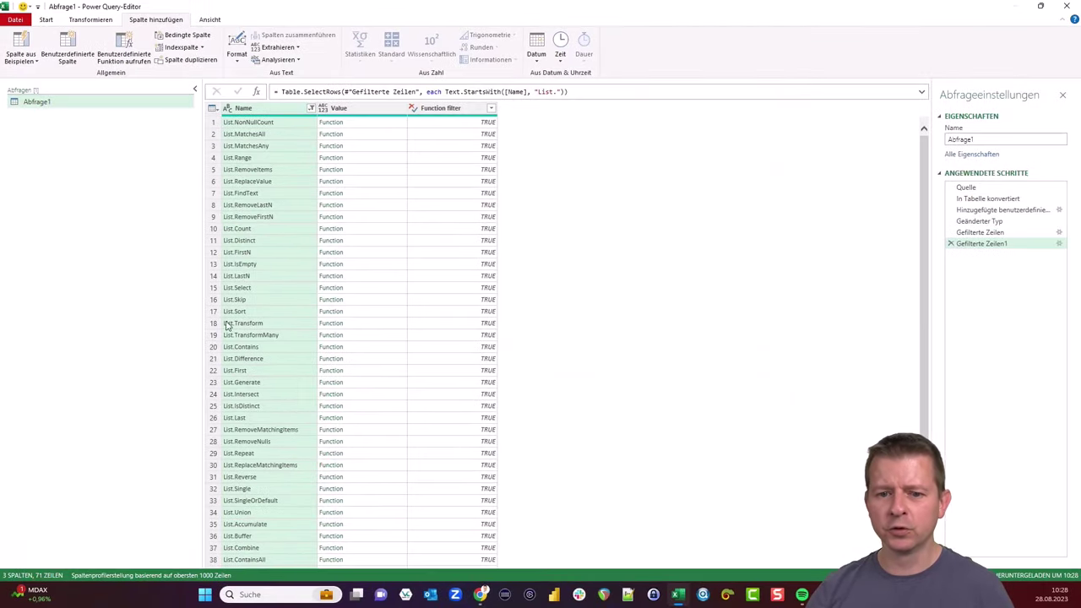
pyautogui.scroll(-3, 251, 255)
# Sort the Name column ascending so the 71 functions start with List.Accumulate
pyautogui.scroll(-3, 251, 255)
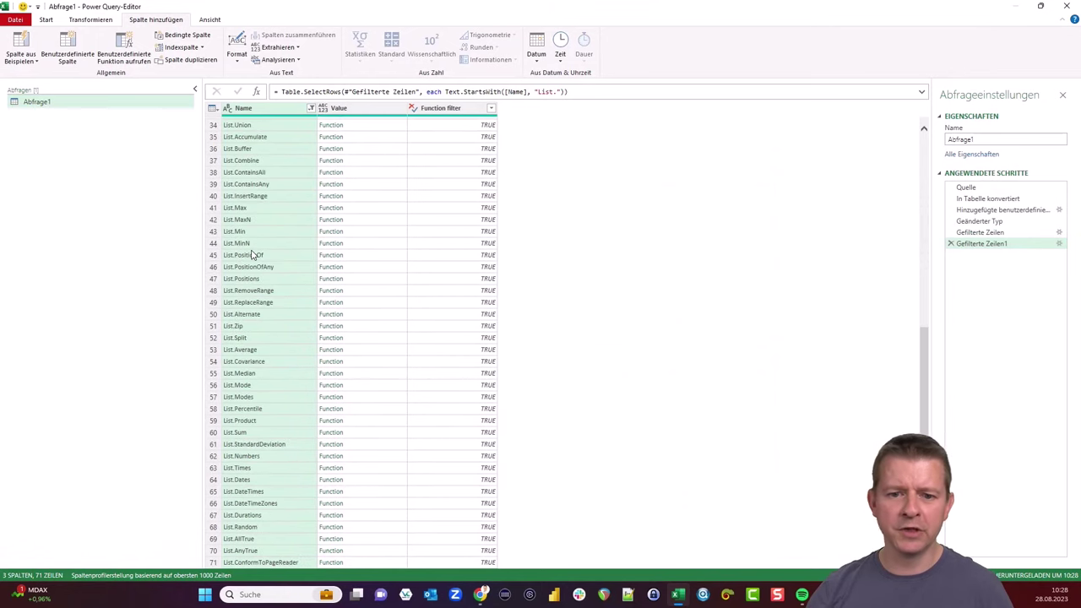
pyautogui.scroll(-3, 250, 255)
pyautogui.scroll(9, 250, 255)
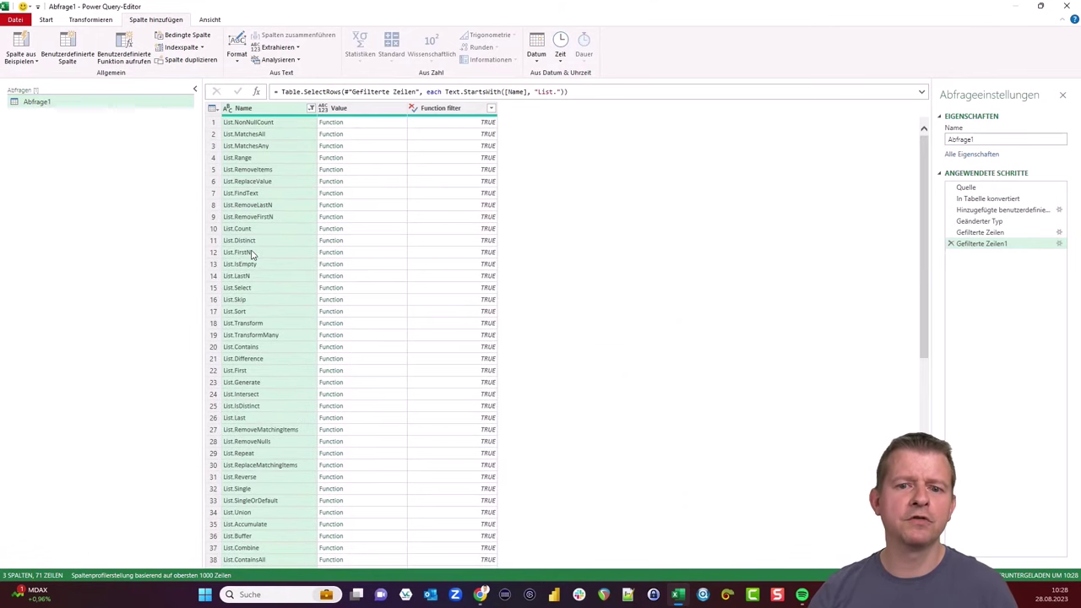
pyautogui.click(311, 108)
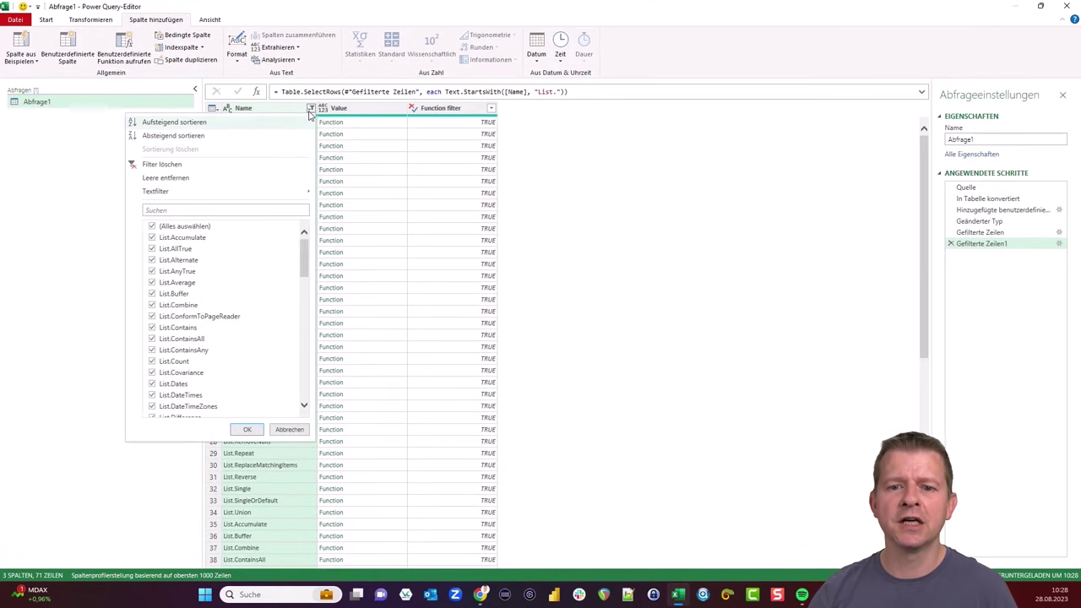
pyautogui.click(194, 123)
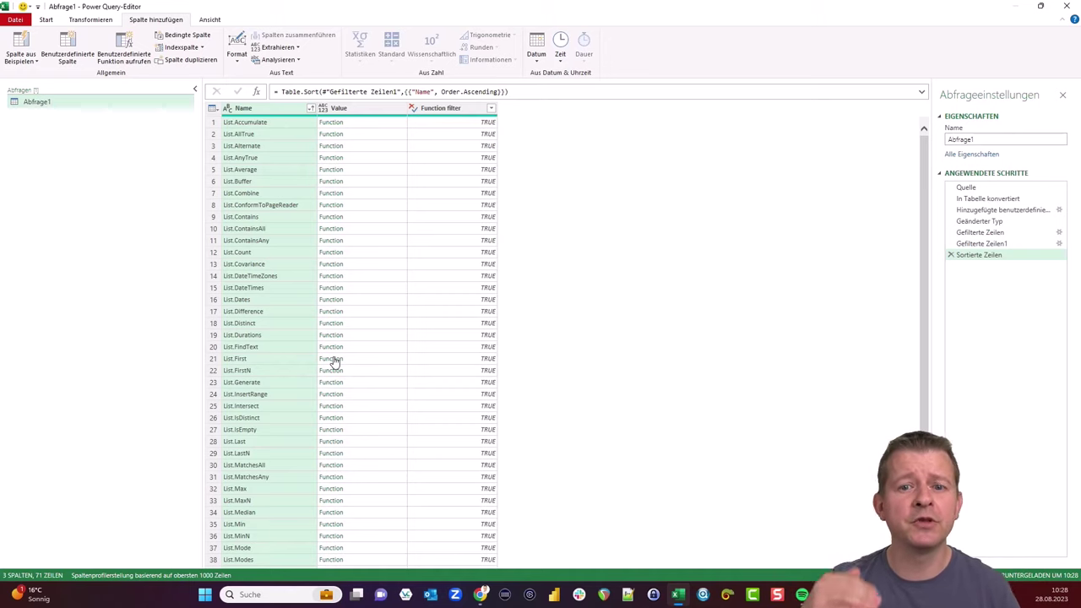
# Create a new blank query, Abfrage2, from the Queries pane
pyautogui.rightClick(67, 125)
pyautogui.moveTo(93, 152)
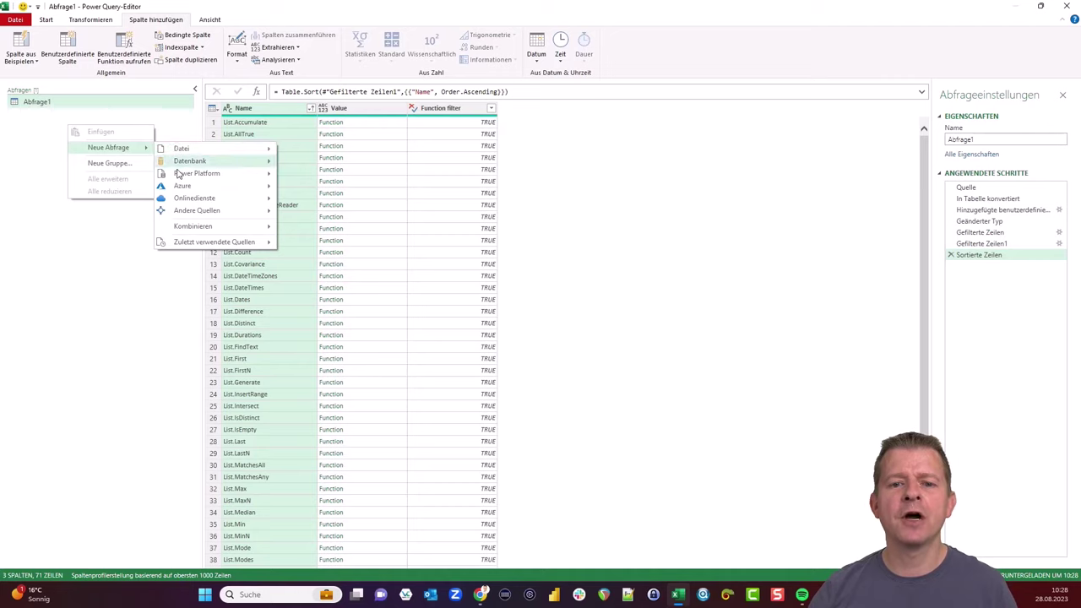
pyautogui.moveTo(253, 210)
pyautogui.click(331, 295)
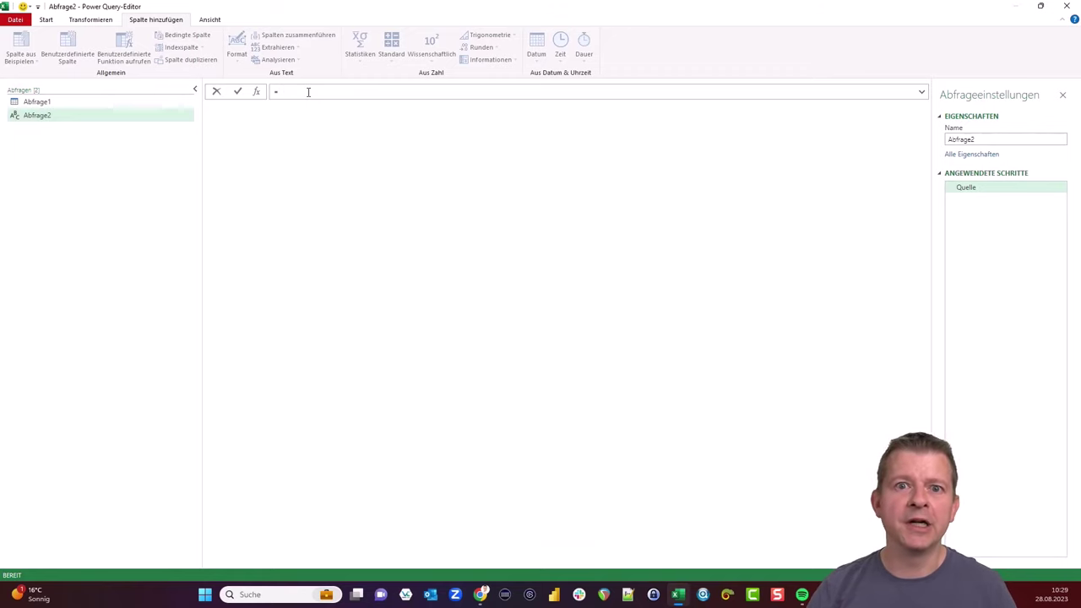
# Enter the formula = List.MatchesAll to display that function's documentation
pyautogui.write('List')
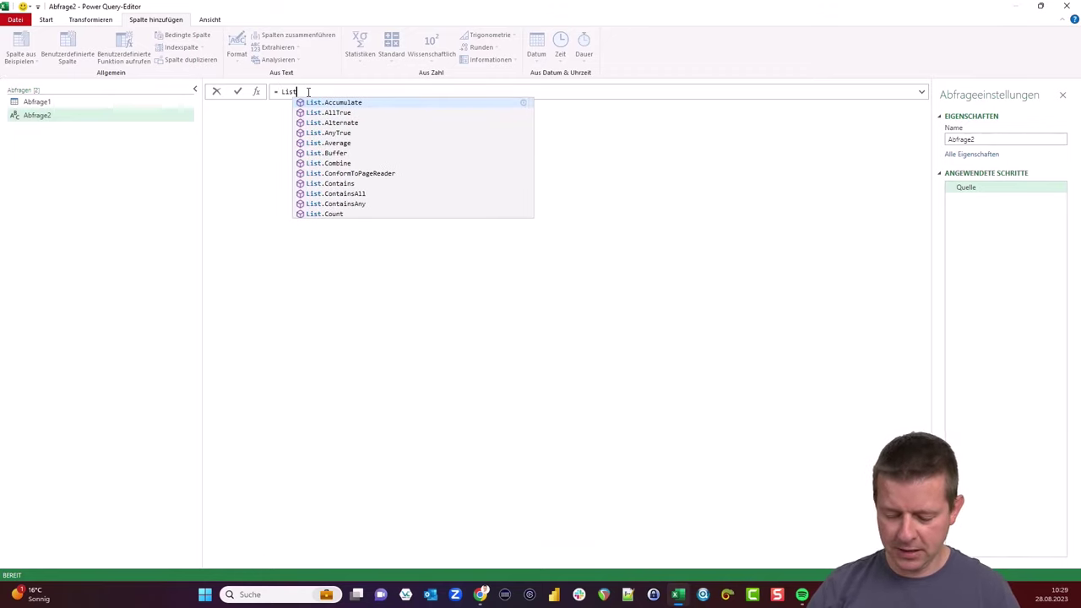
pyautogui.write('Match')
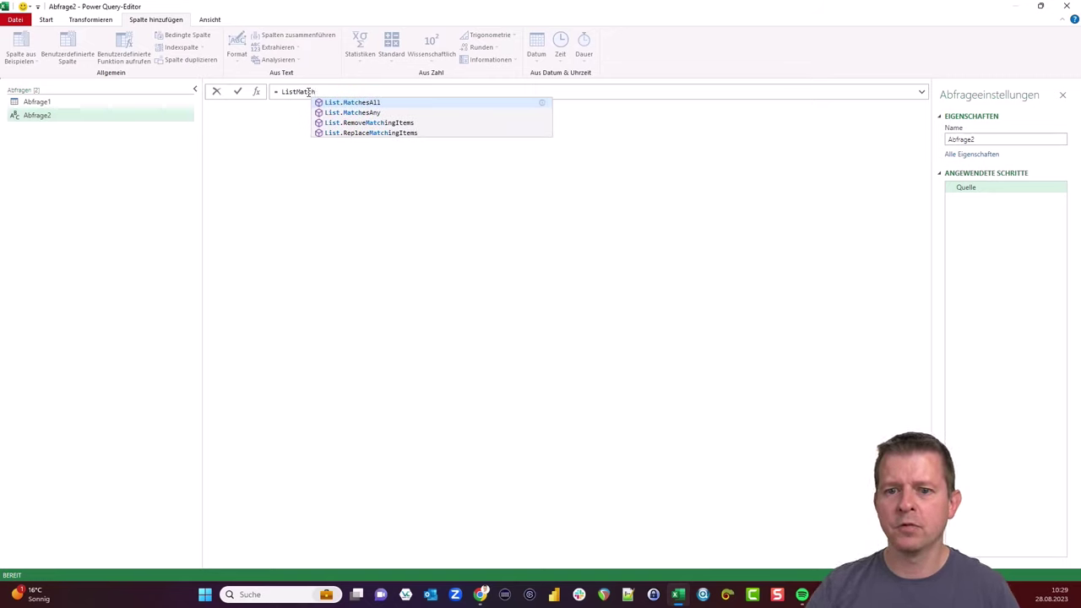
pyautogui.press('Tab')
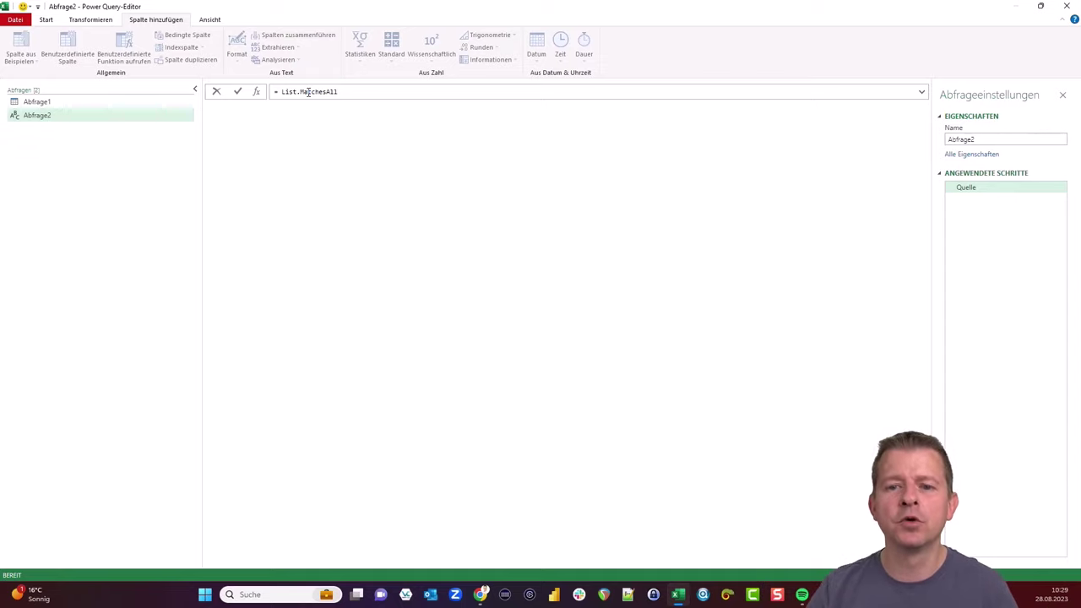
pyautogui.press('Return')
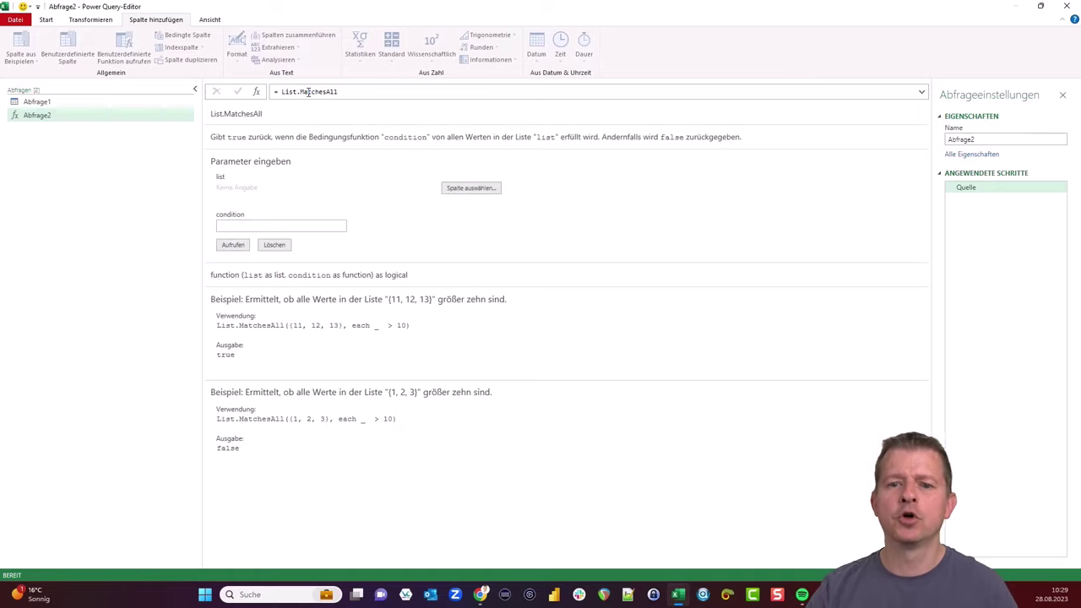